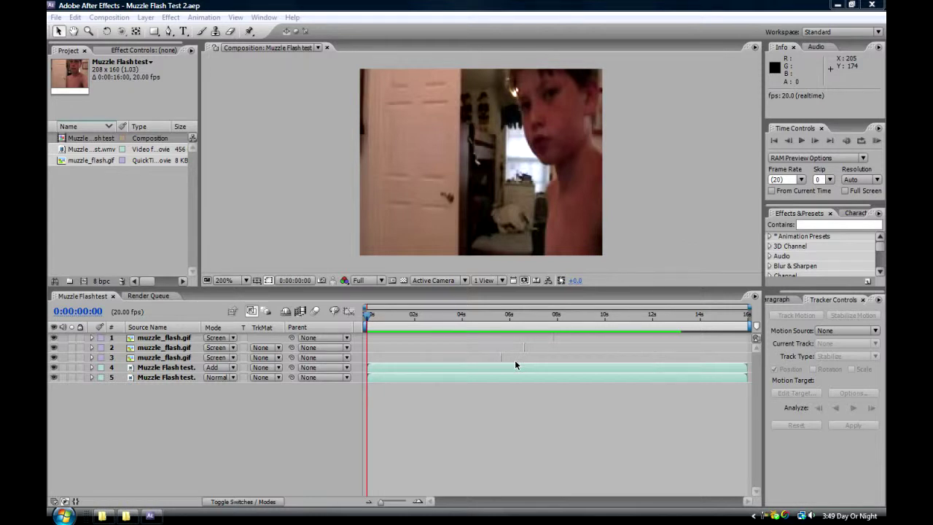
Preview the finished muzzle flash composition by playing and scrubbing through the shot
{"action": "left_click", "coordinate": [807, 141]}
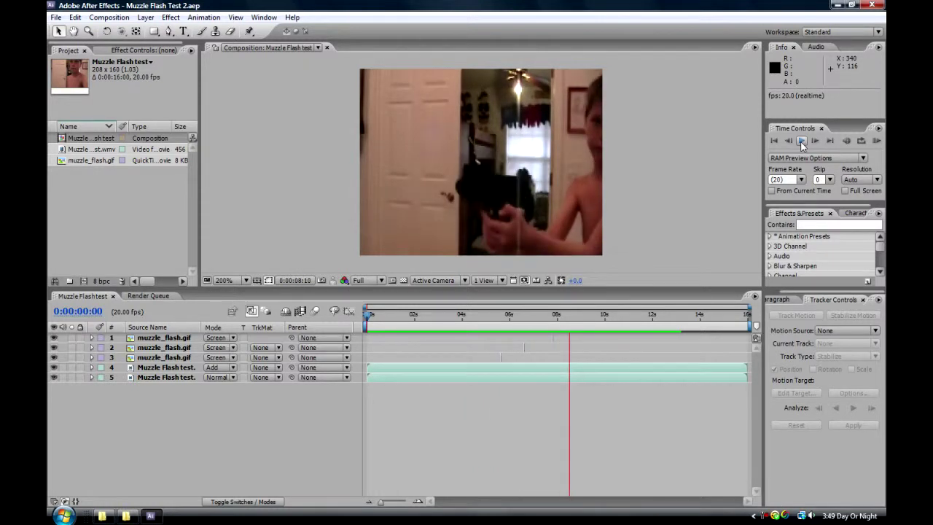
{"action": "left_click", "coordinate": [802, 141]}
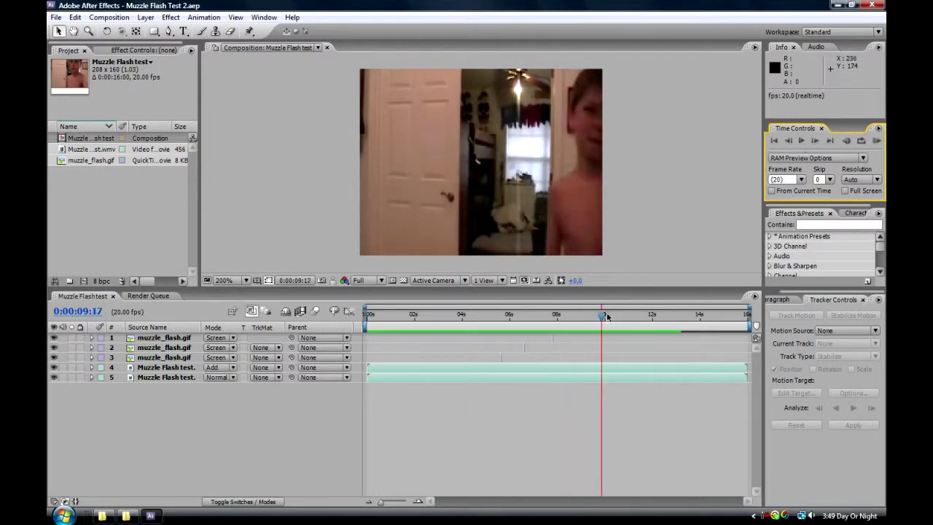
{"action": "left_click_drag", "start_coordinate": [487, 314], "coordinate": [526, 316]}
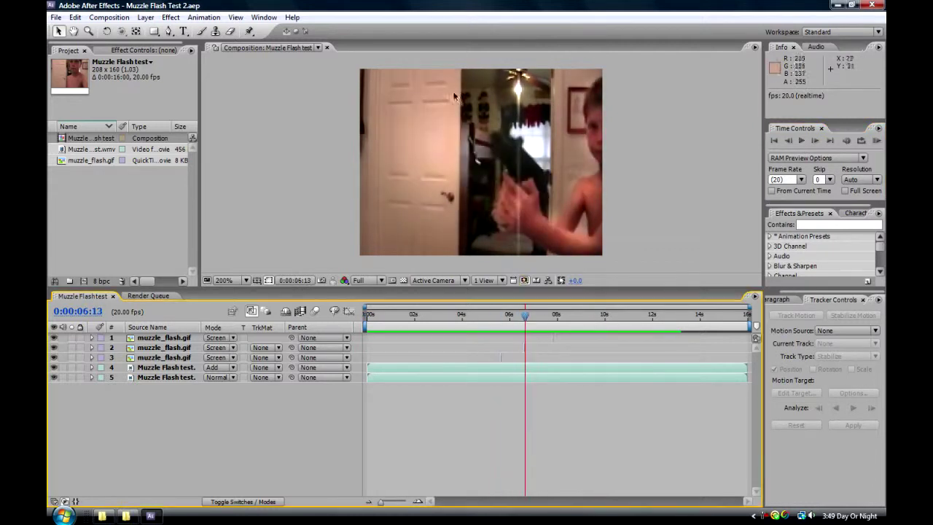
{"action": "key", "text": "space"}
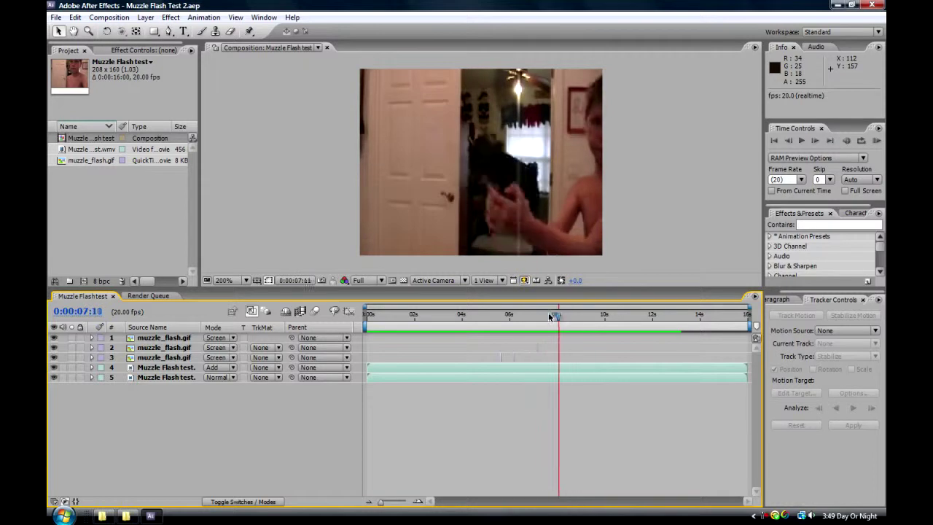
{"action": "left_click_drag", "start_coordinate": [556, 314], "coordinate": [366, 315]}
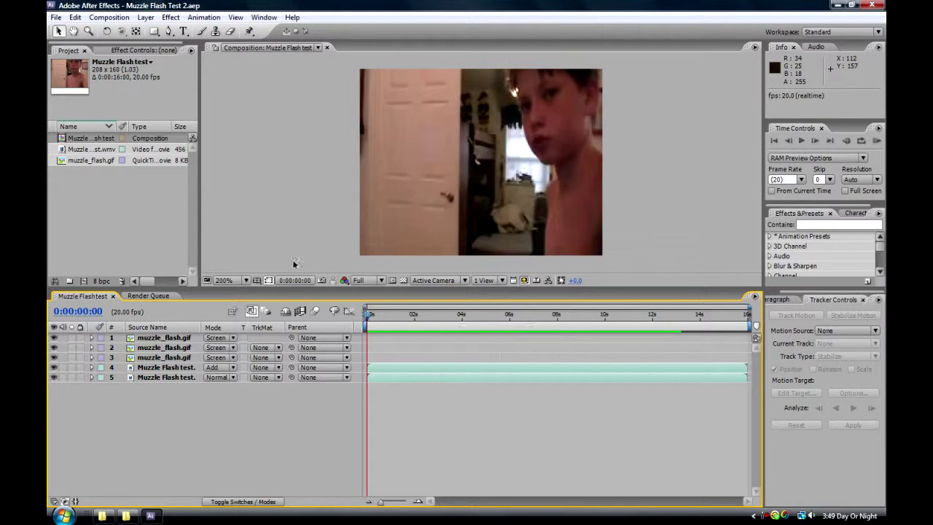
Start a new empty After Effects project
{"action": "left_click", "coordinate": [56, 17]}
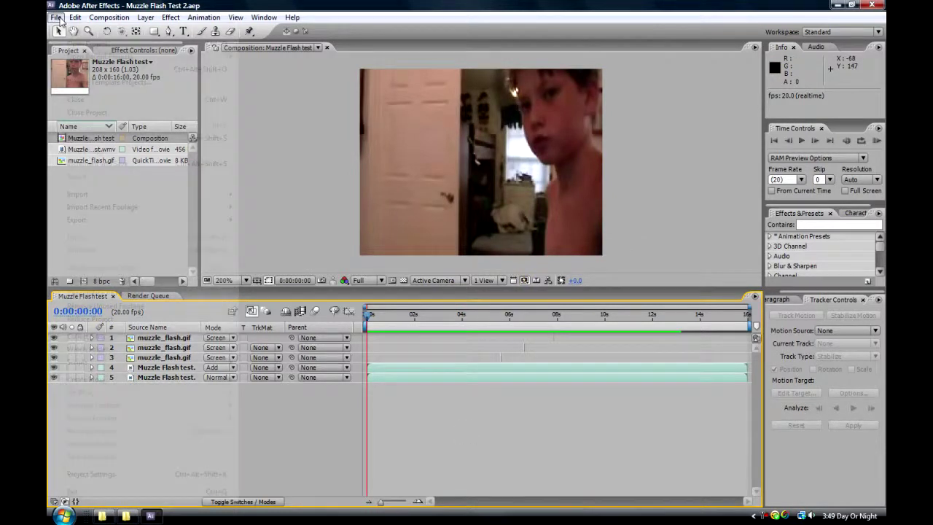
{"action": "mouse_move", "coordinate": [138, 33]}
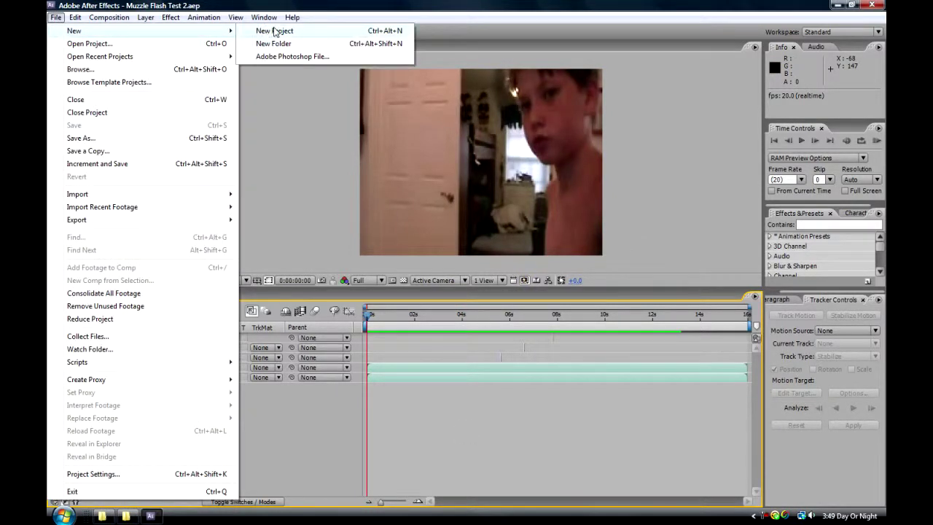
{"action": "left_click", "coordinate": [274, 31]}
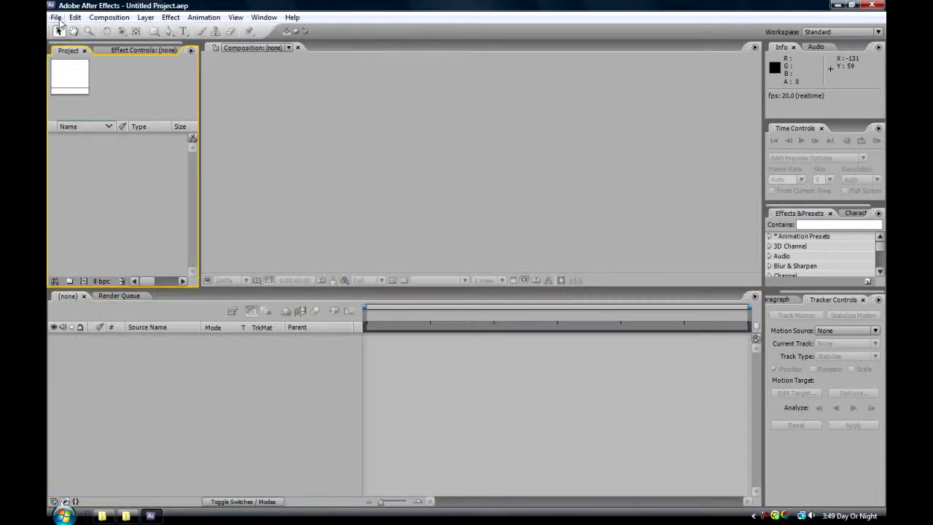
Import Produce.wmv from the desktop Fraps folder and build a Produce composition from it
{"action": "left_click", "coordinate": [57, 17]}
{"action": "mouse_move", "coordinate": [188, 195]}
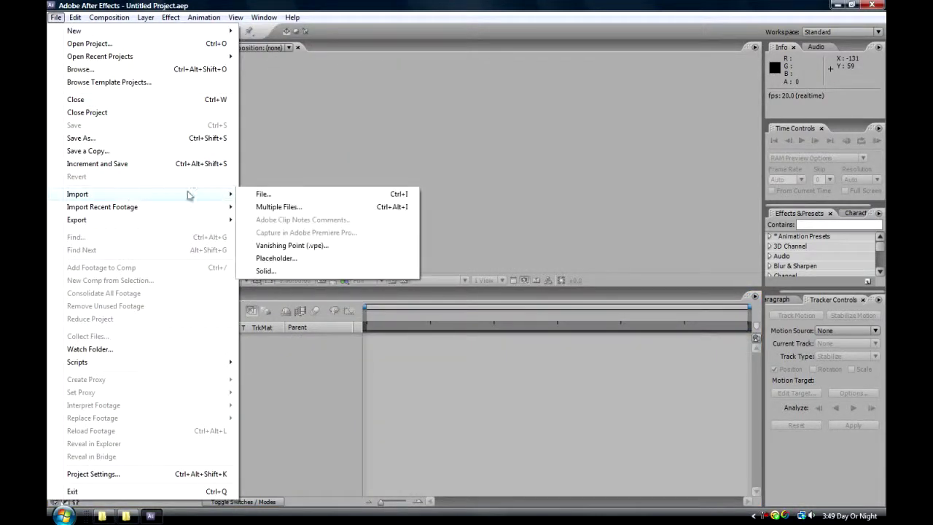
{"action": "left_click", "coordinate": [259, 195]}
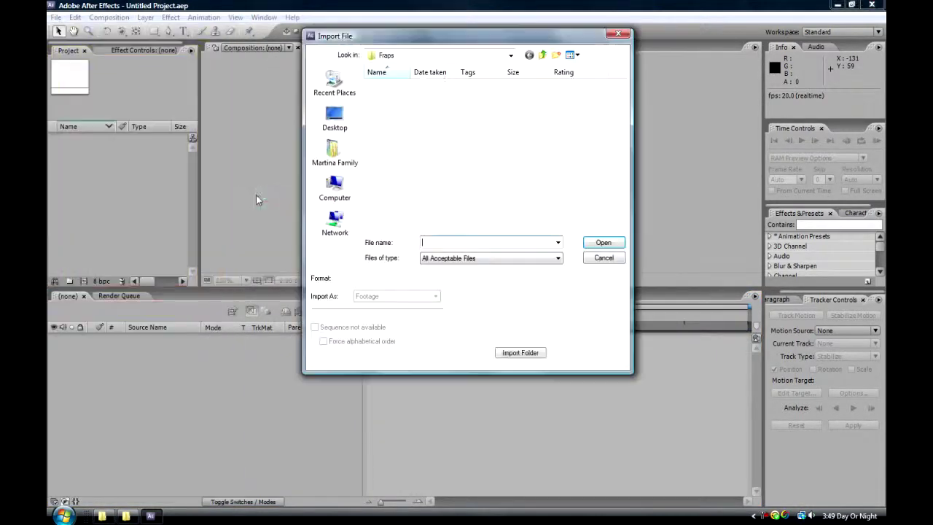
{"action": "left_click", "coordinate": [337, 120]}
{"action": "double_click", "coordinate": [387, 155]}
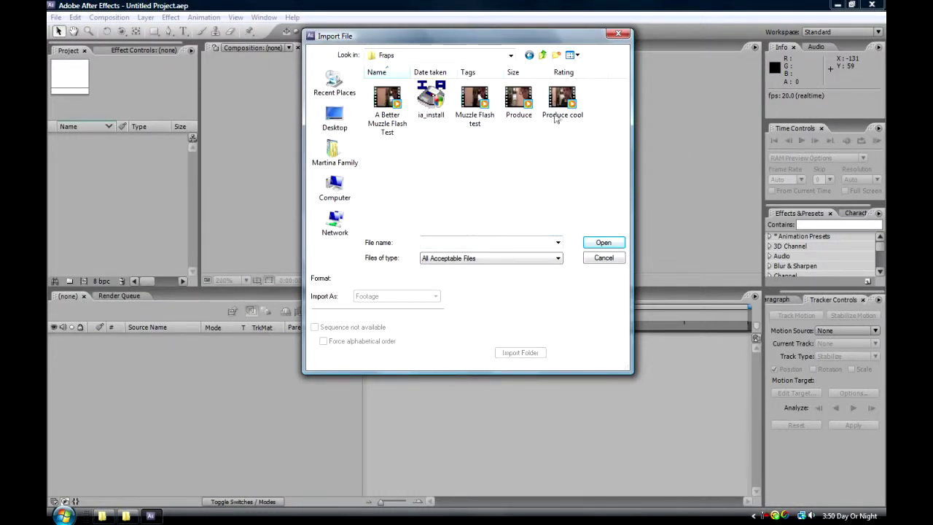
{"action": "left_click_drag", "start_coordinate": [433, 38], "coordinate": [430, 123]}
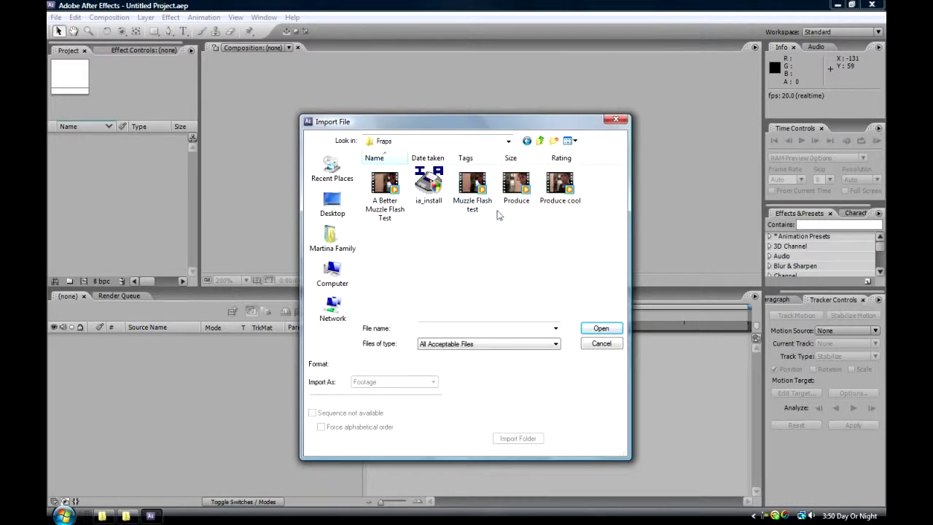
{"action": "left_click", "coordinate": [480, 203]}
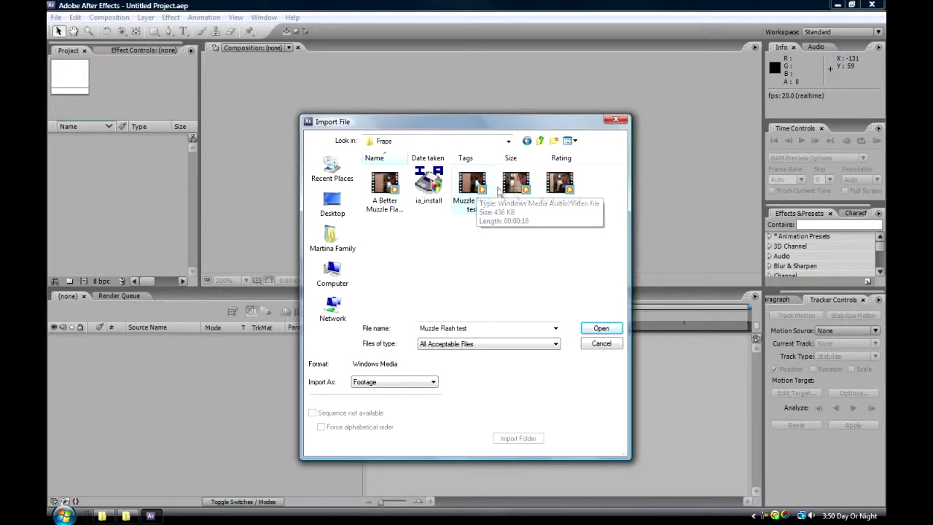
{"action": "double_click", "coordinate": [516, 187]}
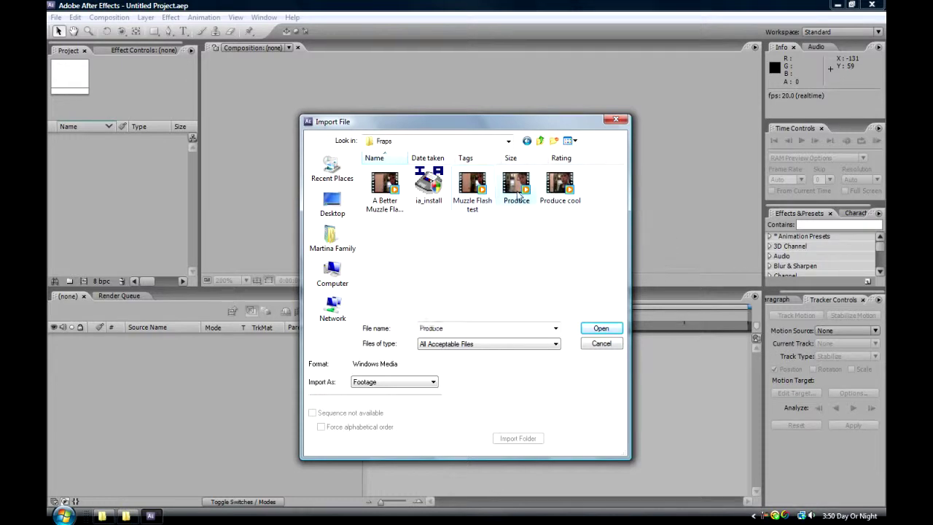
{"action": "left_click_drag", "start_coordinate": [73, 76], "coordinate": [426, 314]}
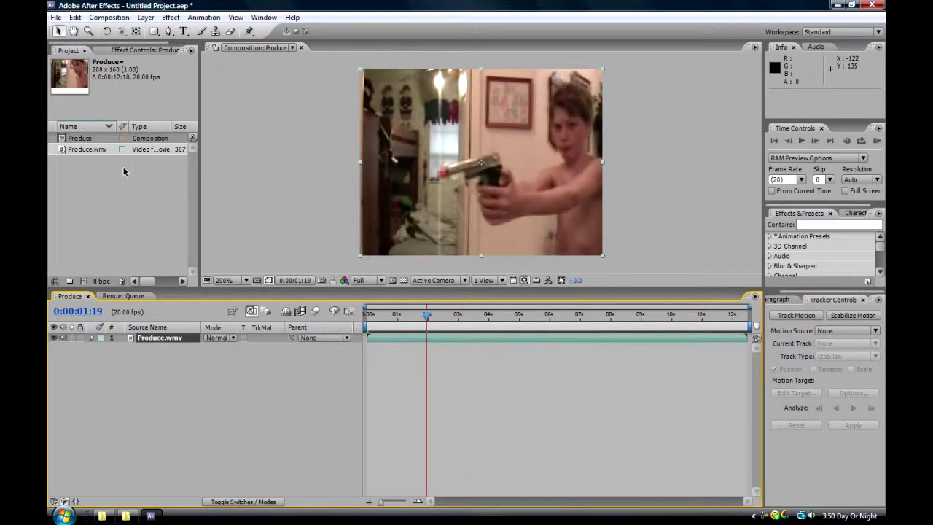
{"action": "left_click", "coordinate": [254, 501]}
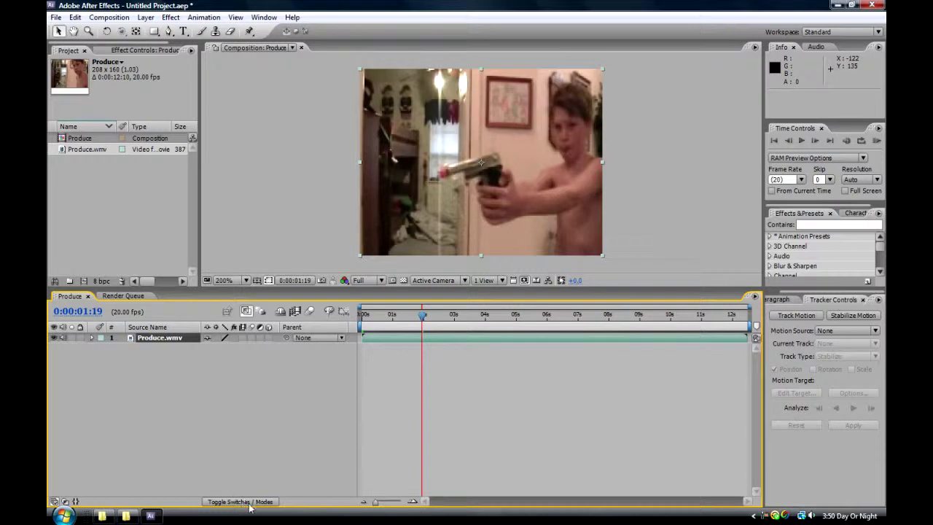
Switch the Produce.wmv layer from Normal to a Classic blending mode and scrub to the gunshot
{"action": "left_click", "coordinate": [254, 502]}
{"action": "left_click", "coordinate": [224, 343]}
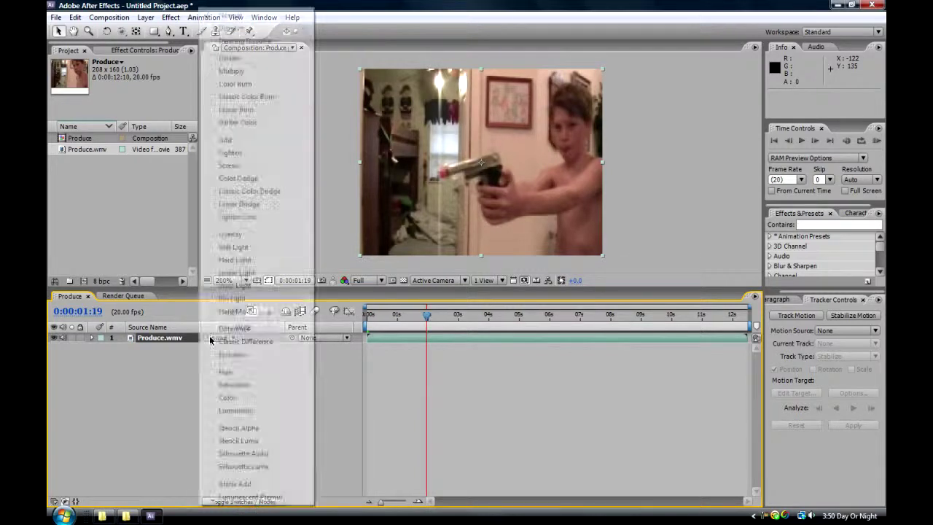
{"action": "left_click", "coordinate": [218, 349]}
{"action": "left_click", "coordinate": [244, 391]}
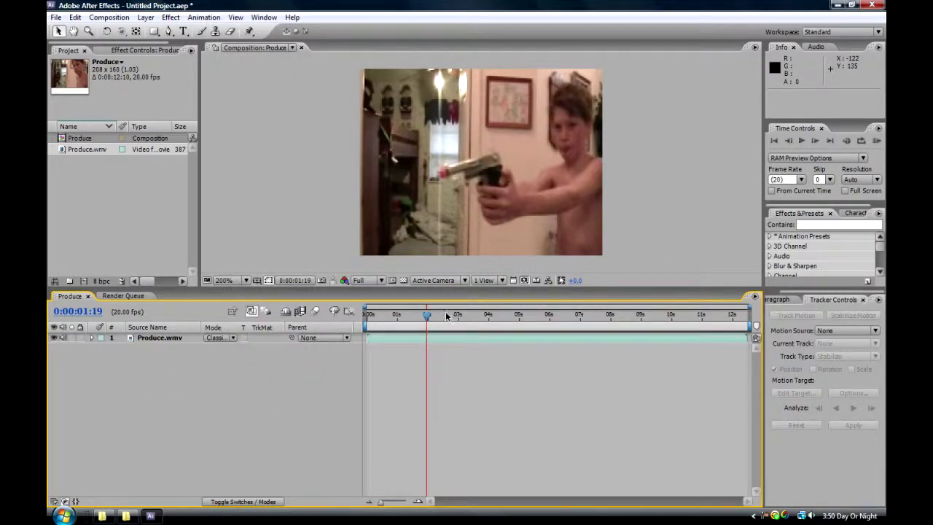
{"action": "mouse_move", "coordinate": [430, 322]}
{"action": "left_mouse_down"}
{"action": "mouse_move", "coordinate": [558, 321]}
{"action": "mouse_move", "coordinate": [436, 310]}
{"action": "left_mouse_up"}
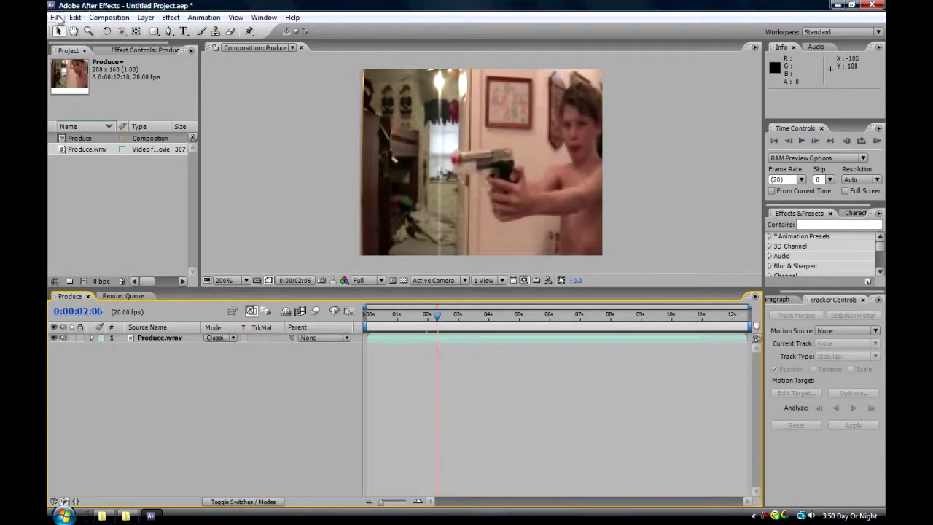
Import muzzle_flash.gif from Pictures and place it as a layer above Produce.wmv
{"action": "left_click", "coordinate": [56, 17]}
{"action": "mouse_move", "coordinate": [86, 195]}
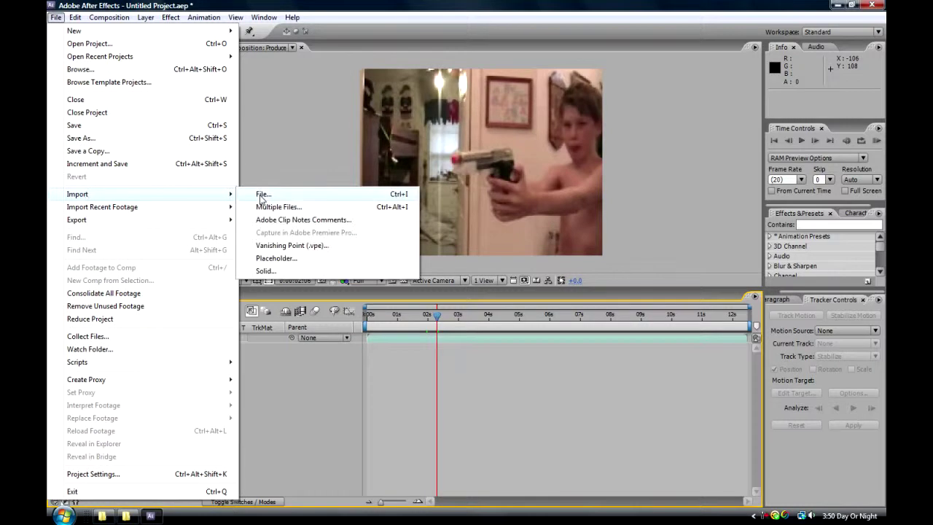
{"action": "left_click", "coordinate": [260, 196]}
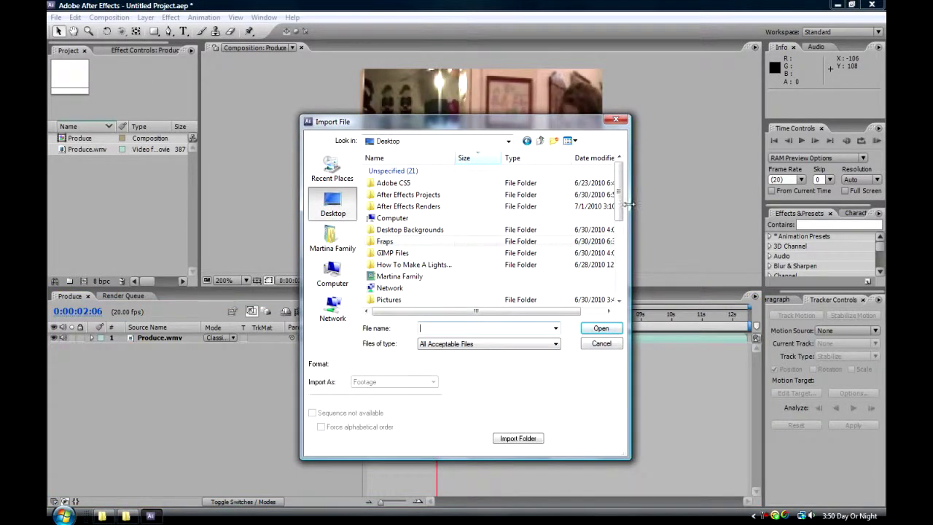
{"action": "scroll", "coordinate": [623, 205], "scroll_direction": "down", "scroll_amount": 1}
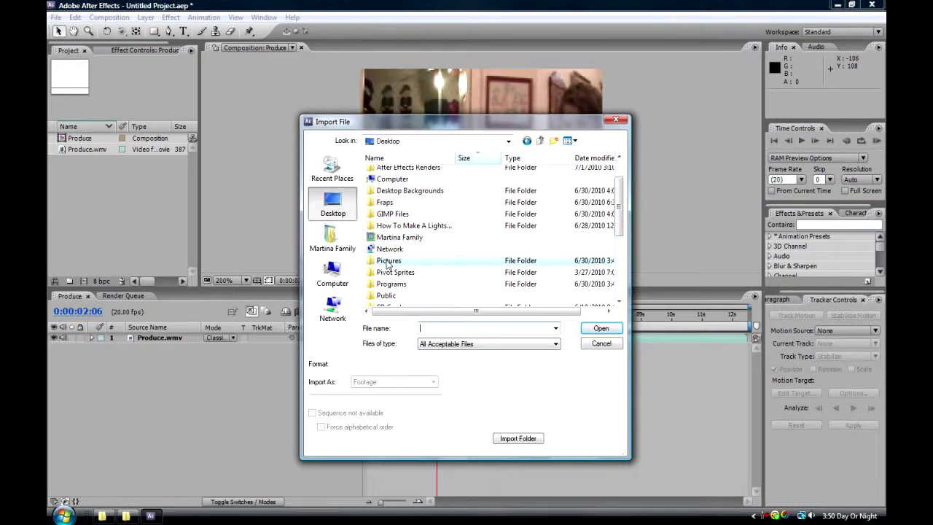
{"action": "double_click", "coordinate": [388, 260]}
{"action": "left_click_drag", "start_coordinate": [623, 207], "coordinate": [628, 247]}
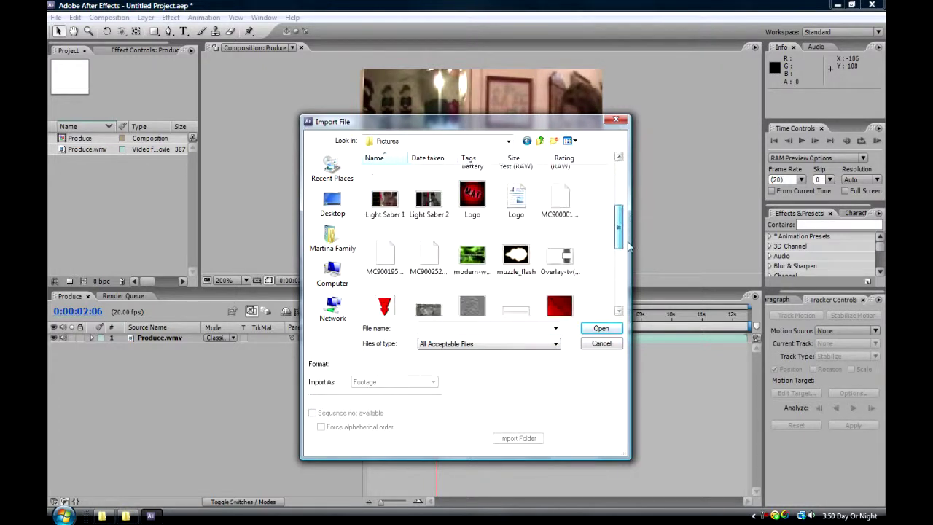
{"action": "double_click", "coordinate": [516, 257]}
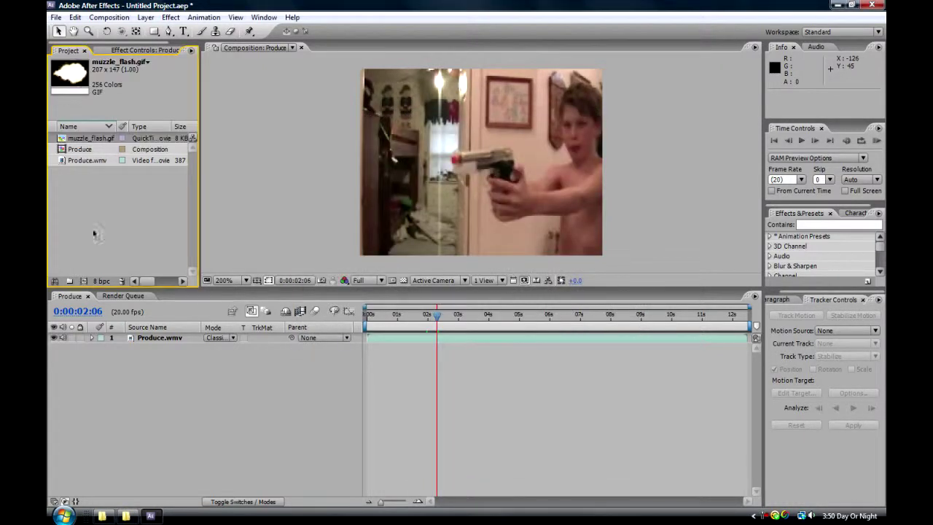
{"action": "left_click_drag", "start_coordinate": [82, 139], "coordinate": [178, 334]}
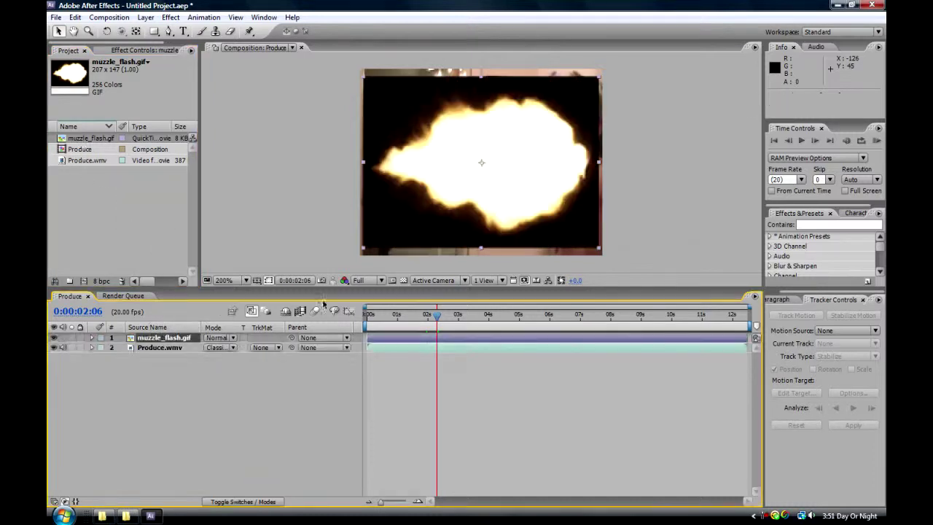
Set Produce.wmv back to Normal blending and muzzle_flash.gif to Screen mode
{"action": "left_click", "coordinate": [233, 348]}
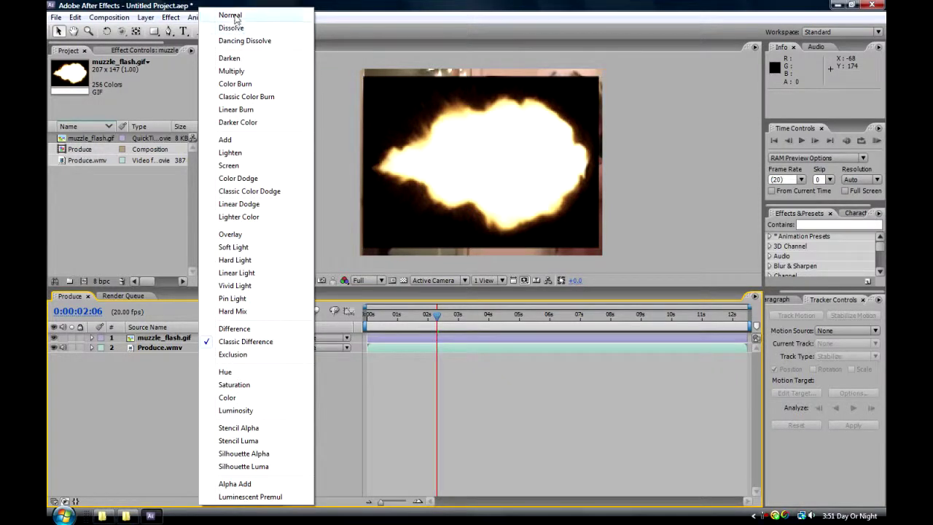
{"action": "left_click", "coordinate": [233, 16]}
{"action": "left_click", "coordinate": [243, 340]}
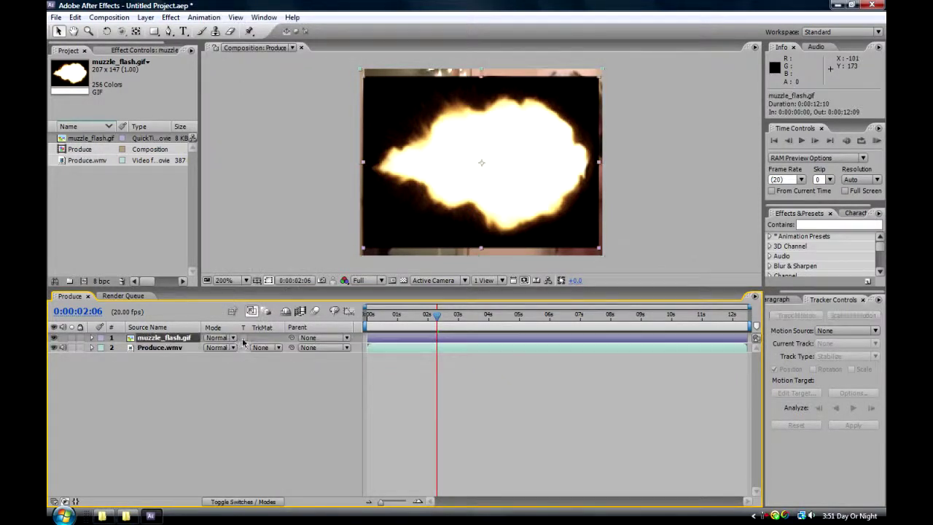
{"action": "left_click", "coordinate": [234, 338]}
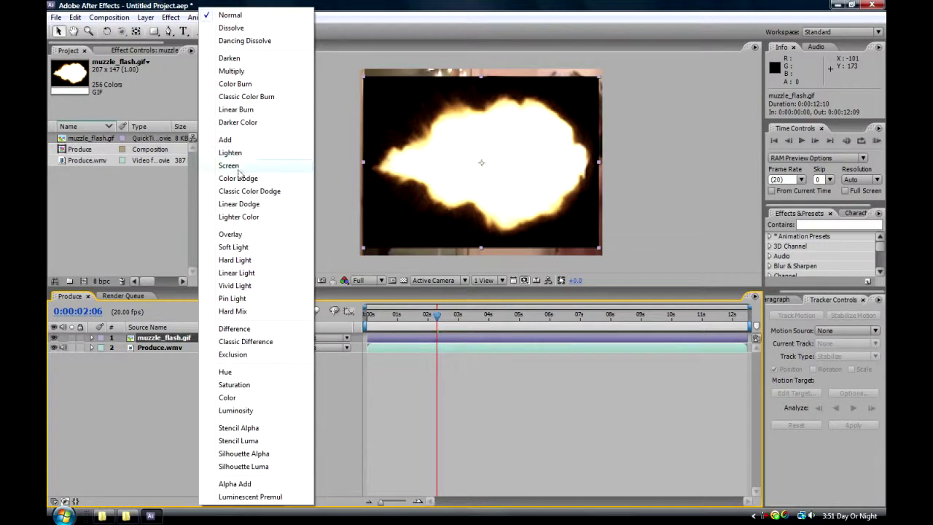
{"action": "left_click", "coordinate": [249, 166]}
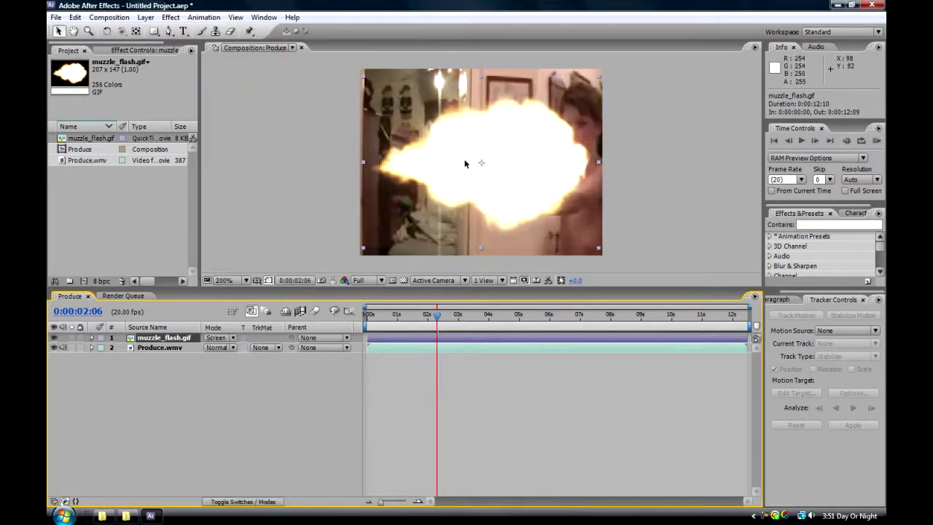
{"action": "left_click", "coordinate": [365, 251]}
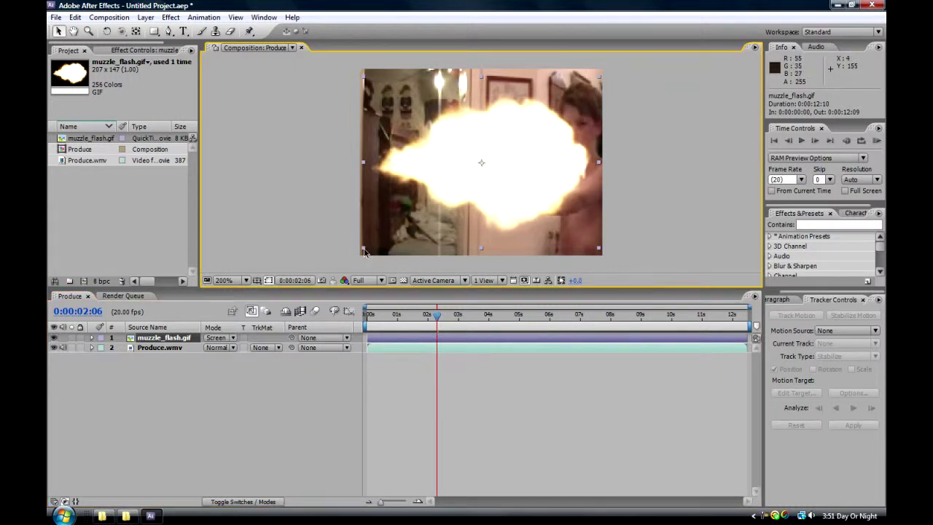
Scale the muzzle flash down to about 32% and place it at the barrel tip
{"action": "left_click_drag", "start_coordinate": [364, 251], "coordinate": [410, 160]}
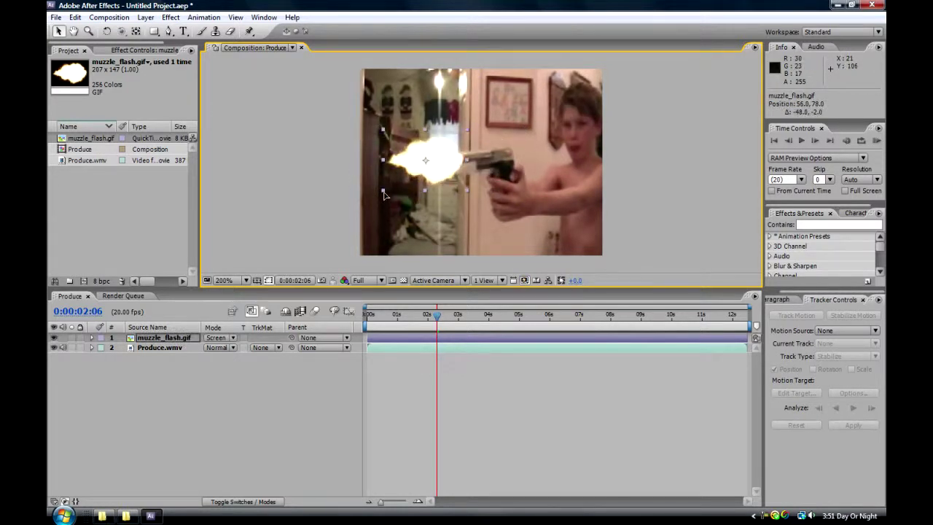
{"action": "left_click_drag", "start_coordinate": [384, 192], "coordinate": [417, 175]}
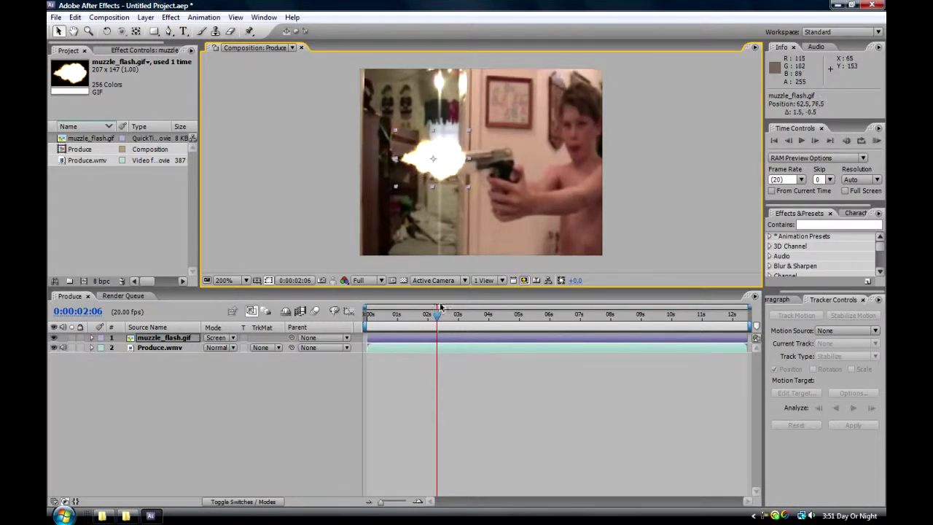
{"action": "mouse_move", "coordinate": [437, 321]}
{"action": "left_mouse_down"}
{"action": "mouse_move", "coordinate": [405, 319]}
{"action": "mouse_move", "coordinate": [440, 317]}
{"action": "left_mouse_up"}
Find the firing frame and nudge the muzzle flash down and left onto the barrel
{"action": "left_click_drag", "start_coordinate": [383, 502], "coordinate": [401, 504]}
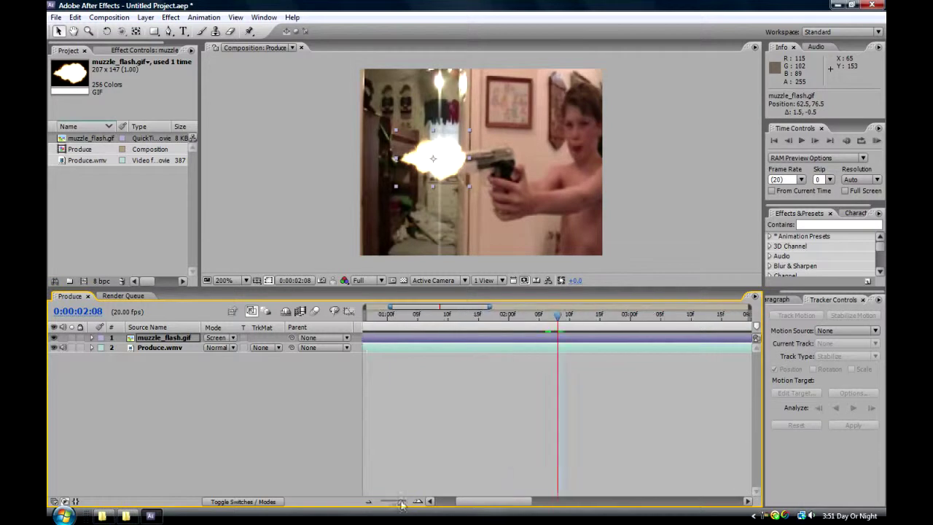
{"action": "left_click_drag", "start_coordinate": [558, 322], "coordinate": [581, 323]}
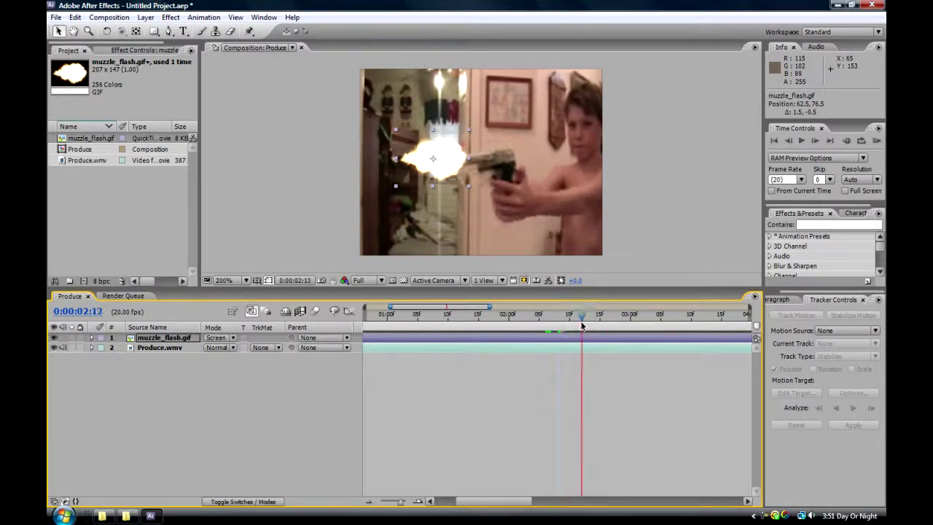
{"action": "left_click_drag", "start_coordinate": [436, 163], "coordinate": [436, 168]}
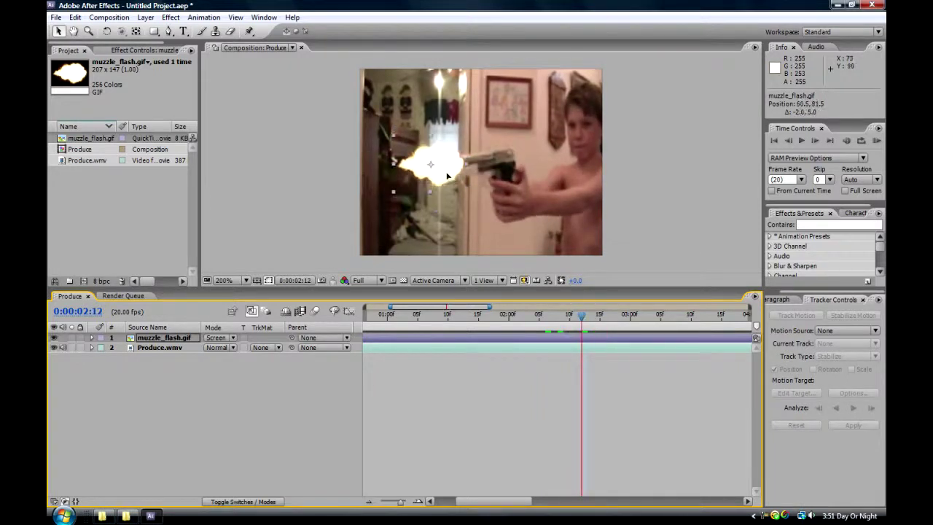
{"action": "key", "text": "Left"}
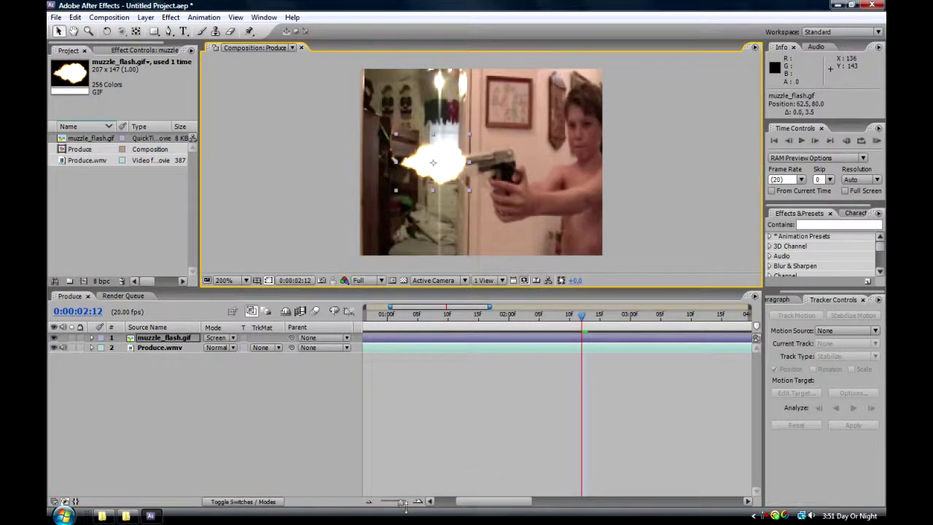
Start the muzzle flash layer at 0:00:02:12 and trim it to one frame
{"action": "left_click_drag", "start_coordinate": [403, 502], "coordinate": [380, 502]}
{"action": "left_click_drag", "start_coordinate": [368, 337], "coordinate": [449, 348]}
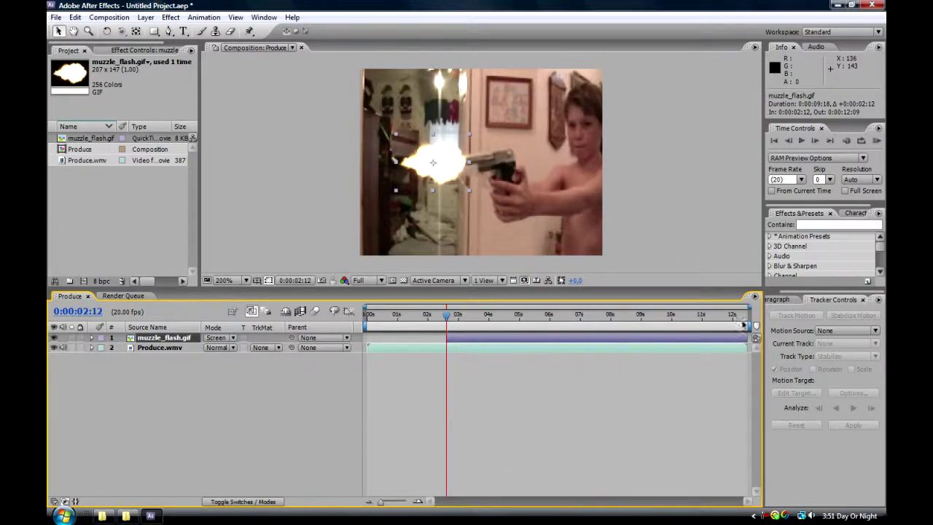
{"action": "left_click_drag", "start_coordinate": [743, 337], "coordinate": [434, 318]}
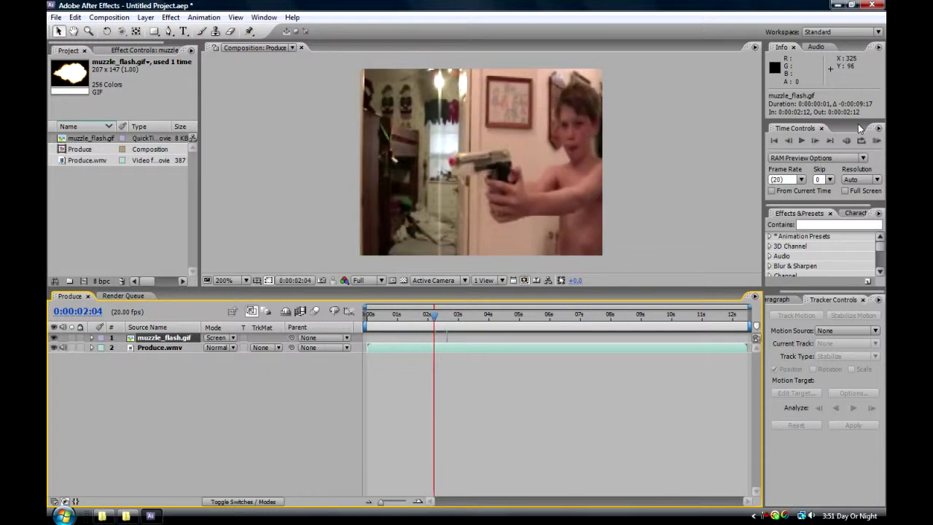
Preview the shot to check the one-frame flash
{"action": "left_click", "coordinate": [800, 141]}
{"action": "left_click", "coordinate": [523, 297]}
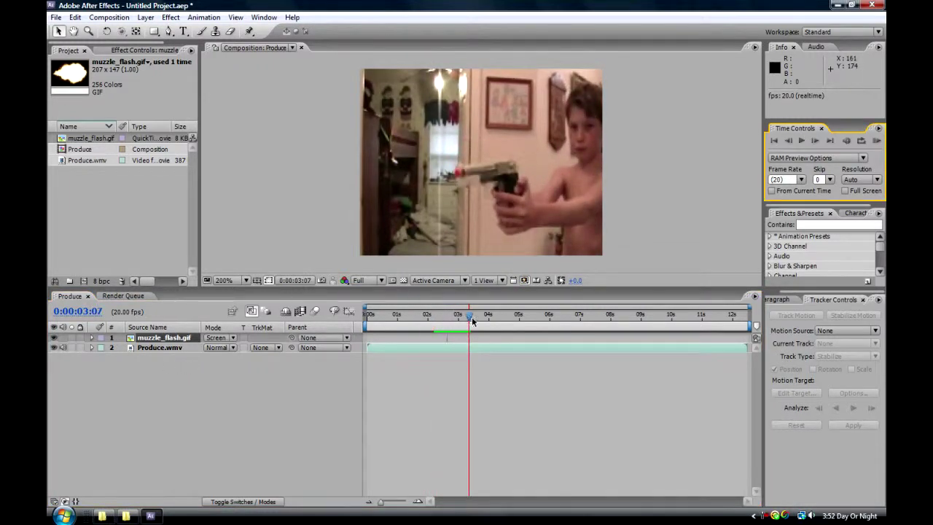
{"action": "left_click_drag", "start_coordinate": [472, 321], "coordinate": [445, 318]}
{"action": "left_click", "coordinate": [162, 348]}
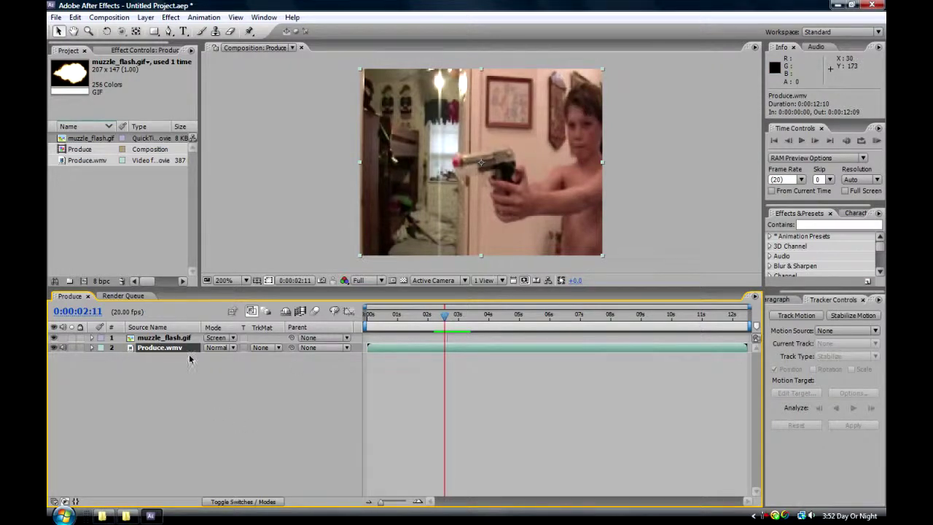
Duplicate Produce.wmv with Ctrl+D and set the upper copy to Add blending
{"action": "key", "text": "ctrl+d"}
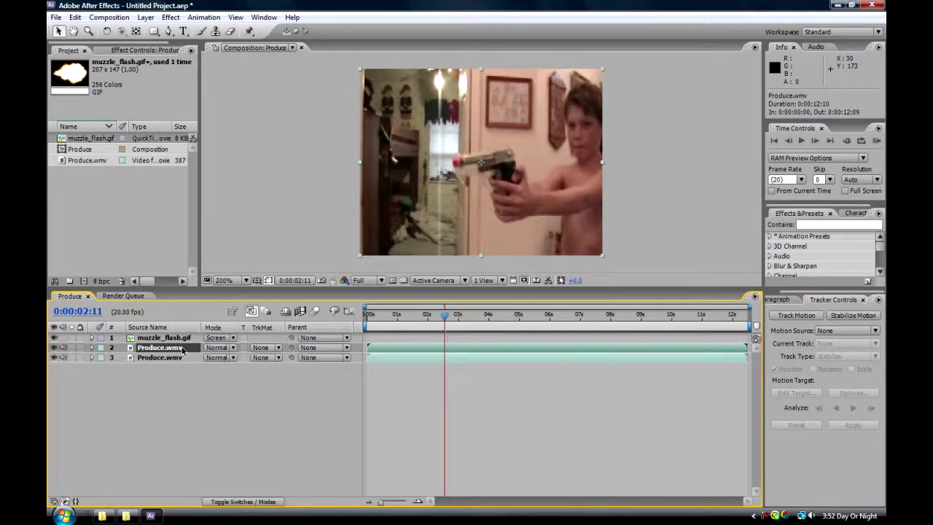
{"action": "left_click", "coordinate": [234, 348]}
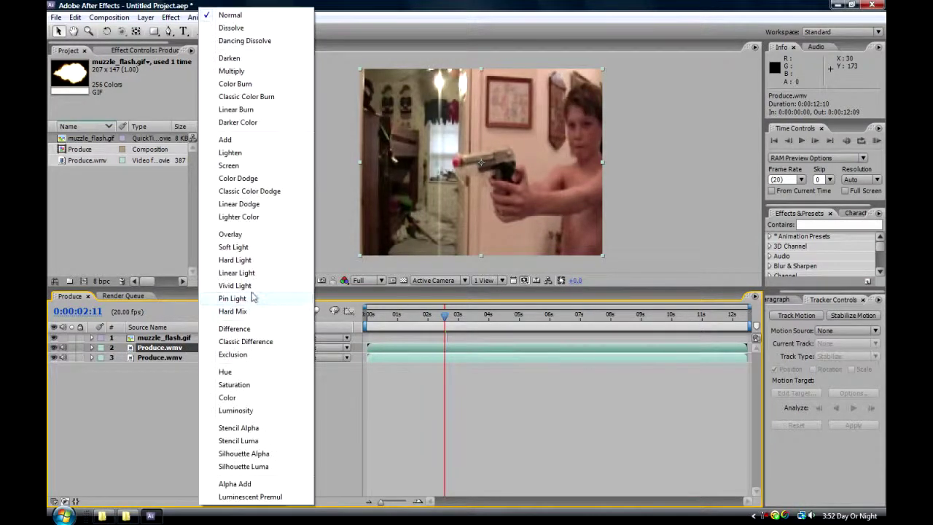
{"action": "left_click", "coordinate": [226, 139]}
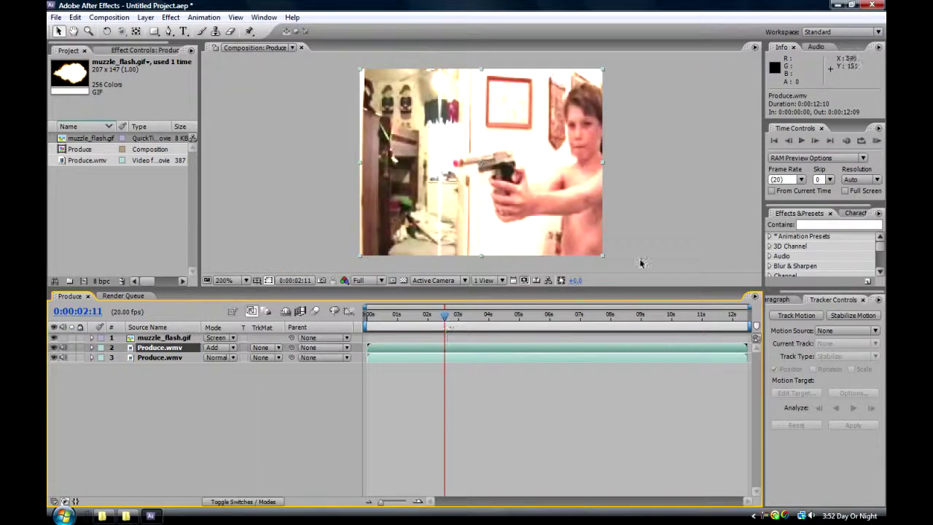
Draw a pen mask around the boy's face on the upper Produce.wmv copy
{"action": "left_click", "coordinate": [173, 33]}
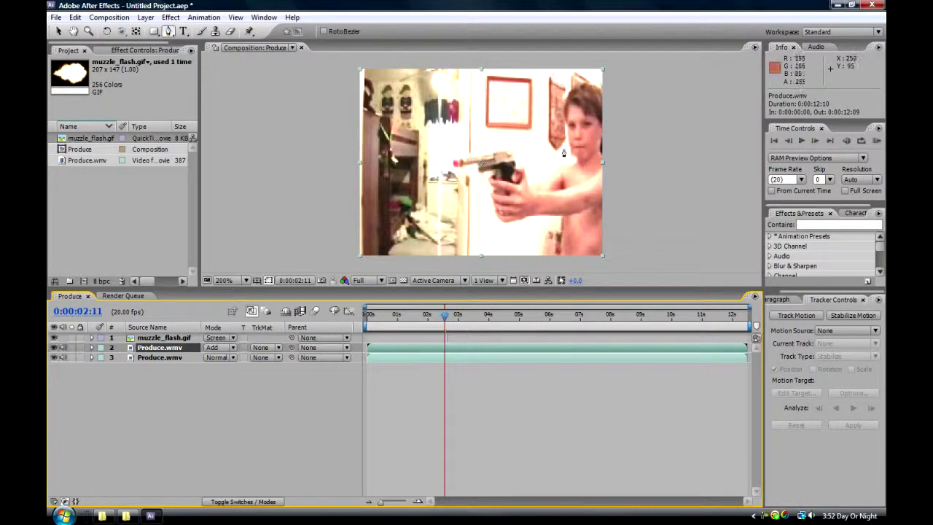
{"action": "left_click", "coordinate": [570, 146]}
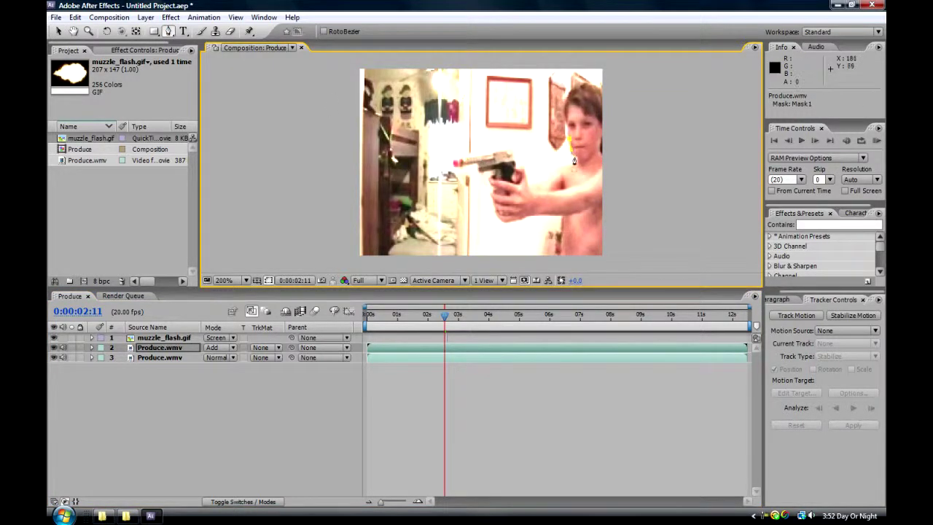
{"action": "left_click_drag", "start_coordinate": [590, 158], "coordinate": [599, 156]}
{"action": "left_click", "coordinate": [600, 144]}
{"action": "left_click", "coordinate": [562, 115]}
{"action": "left_click", "coordinate": [569, 143]}
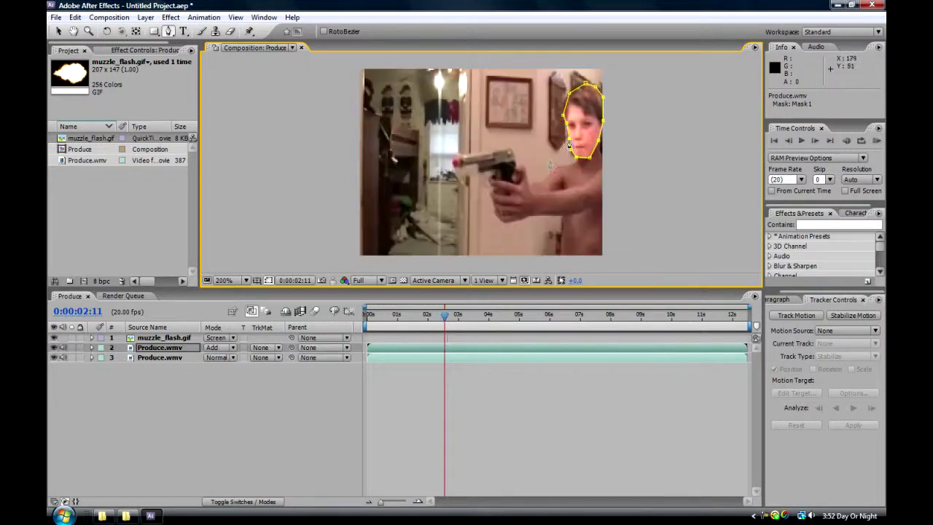
Draw a mask around the gun hand and arm, plus a small mask near the shoulder
{"action": "left_click", "coordinate": [492, 181]}
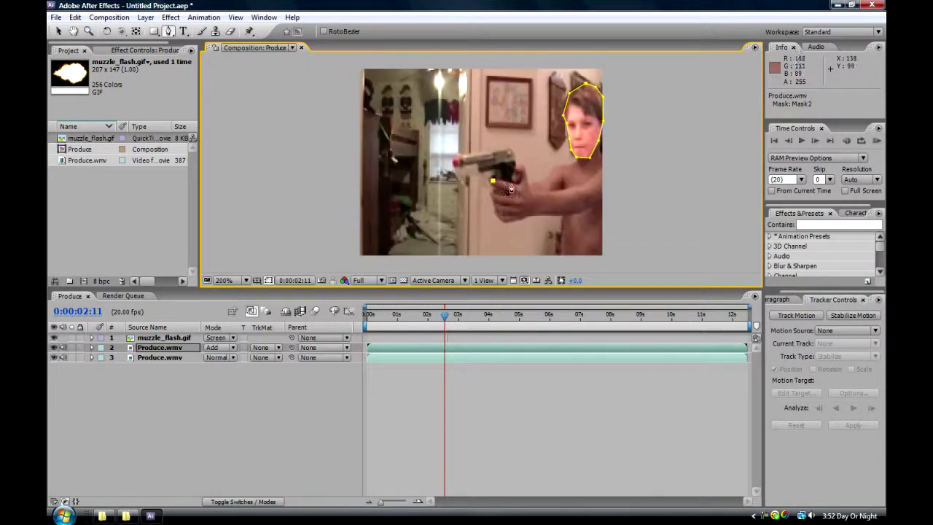
{"action": "left_click", "coordinate": [512, 181]}
{"action": "left_click_drag", "start_coordinate": [519, 169], "coordinate": [526, 183]}
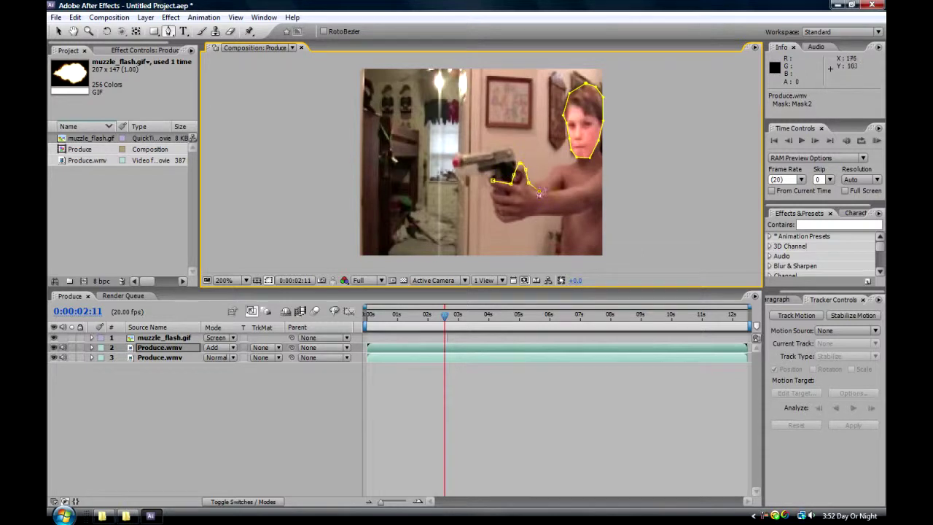
{"action": "left_click", "coordinate": [601, 185]}
{"action": "left_click", "coordinate": [592, 203]}
{"action": "left_click", "coordinate": [567, 215]}
{"action": "left_click", "coordinate": [532, 215]}
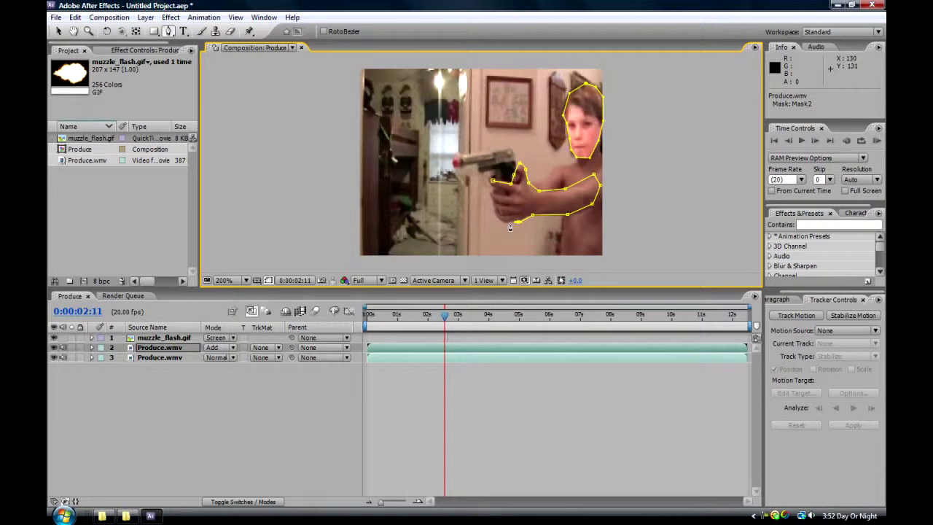
{"action": "left_click", "coordinate": [498, 222]}
{"action": "left_click", "coordinate": [493, 206]}
{"action": "left_click", "coordinate": [493, 181]}
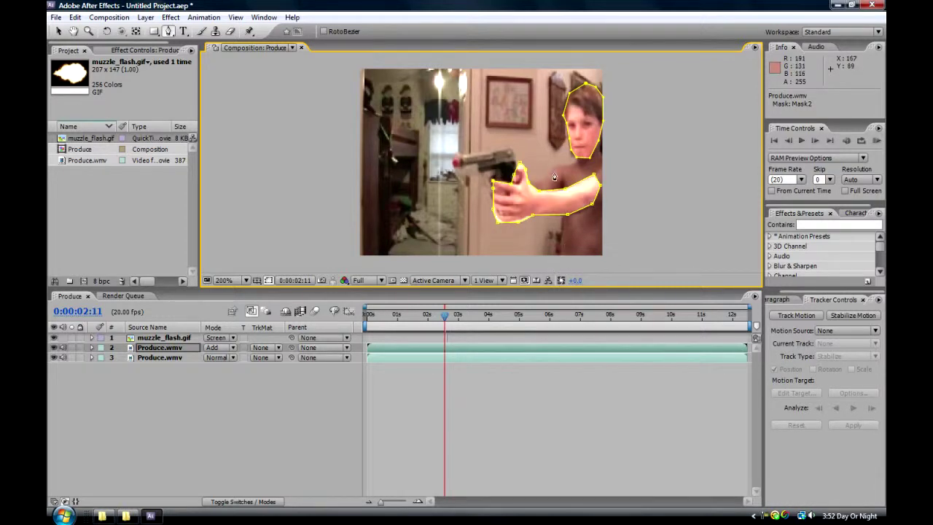
{"action": "left_click_drag", "start_coordinate": [551, 169], "coordinate": [565, 168]}
{"action": "left_click", "coordinate": [550, 173]}
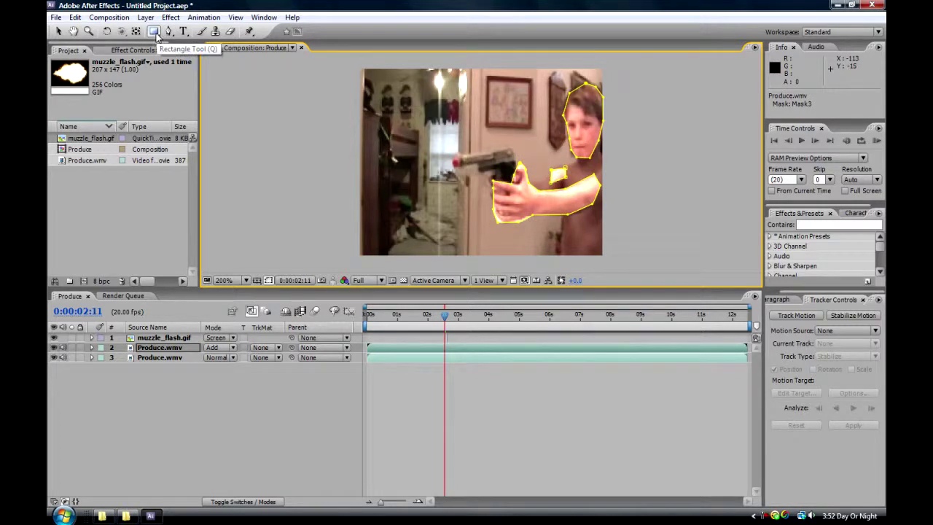
On the flash frame, draw an elliptical mask around the muzzle flash with the Ellipse Tool
{"action": "left_click", "coordinate": [155, 32]}
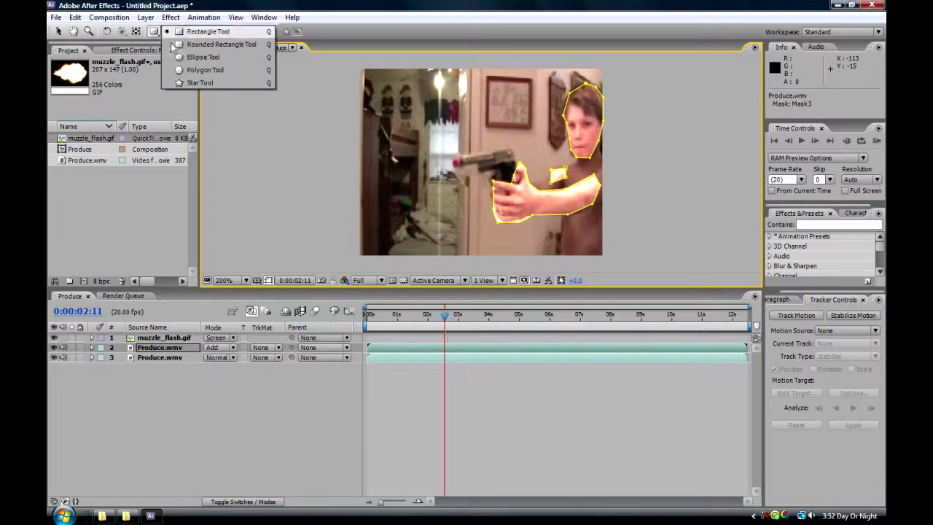
{"action": "left_click", "coordinate": [191, 56]}
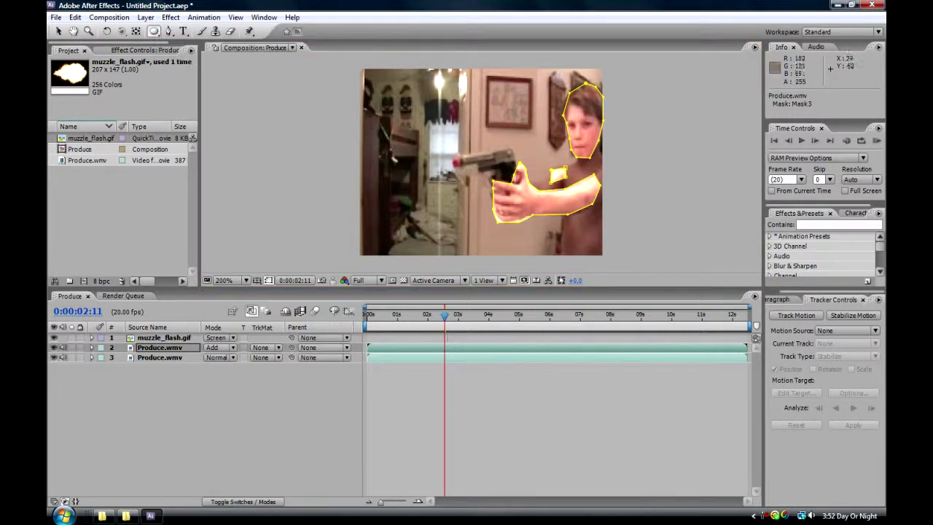
{"action": "left_click", "coordinate": [445, 317]}
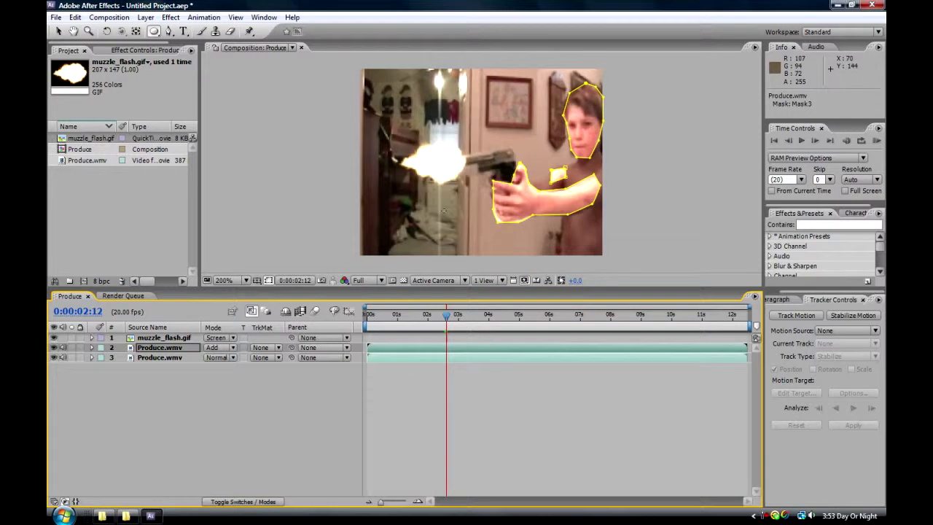
{"action": "mouse_move", "coordinate": [383, 115]}
{"action": "left_mouse_down"}
{"action": "mouse_move", "coordinate": [479, 215]}
{"action": "mouse_move", "coordinate": [489, 208]}
{"action": "left_mouse_up"}
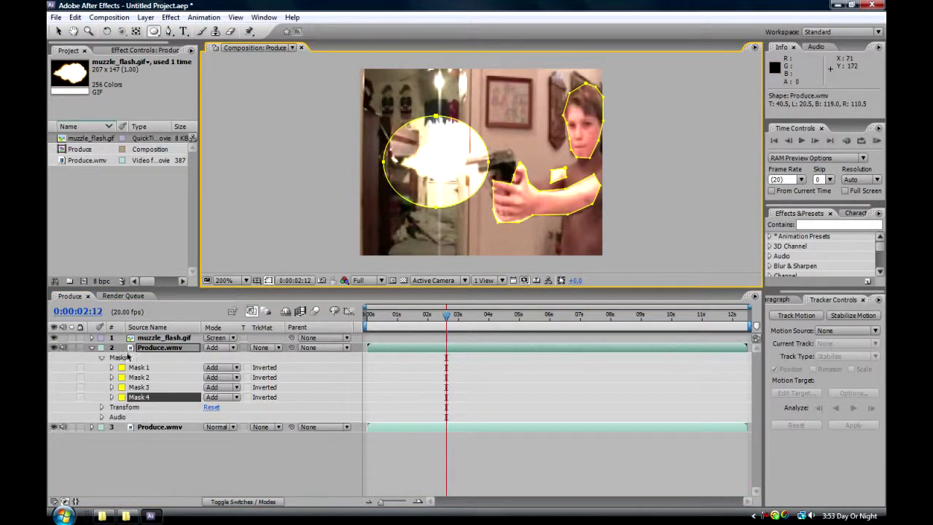
Feather all four masks to 17 pixels
{"action": "left_click_drag", "start_coordinate": [129, 392], "coordinate": [120, 378]}
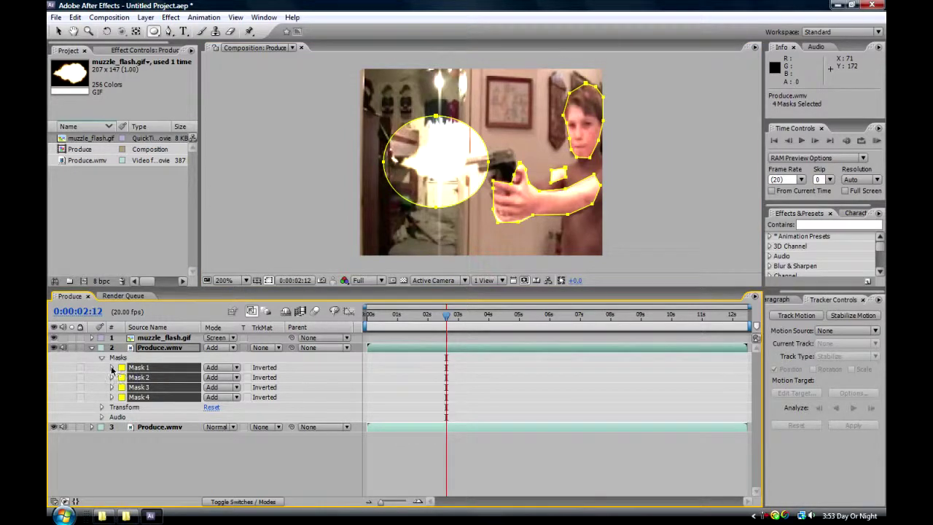
{"action": "left_click", "coordinate": [113, 372]}
{"action": "mouse_move", "coordinate": [219, 386]}
{"action": "left_mouse_down"}
{"action": "mouse_move", "coordinate": [261, 388]}
{"action": "mouse_move", "coordinate": [217, 387]}
{"action": "mouse_move", "coordinate": [232, 393]}
{"action": "left_mouse_up"}
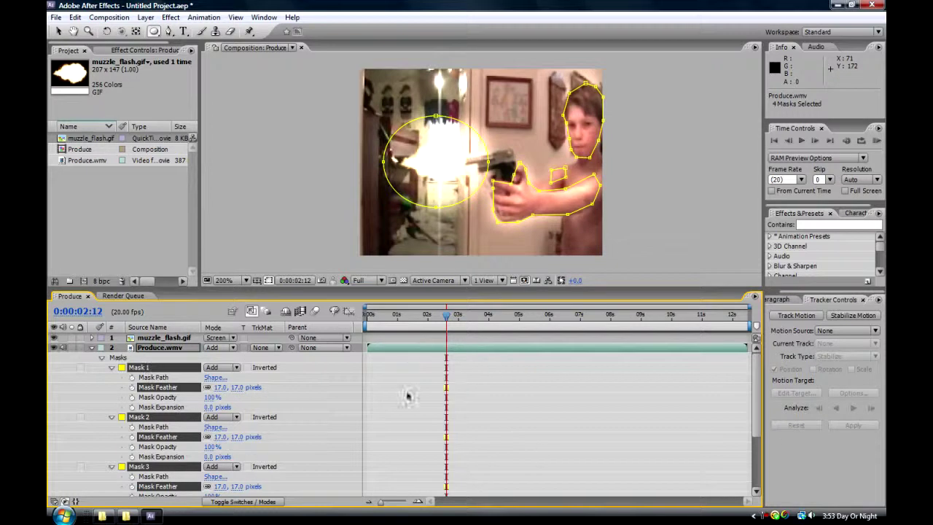
{"action": "left_click", "coordinate": [114, 382]}
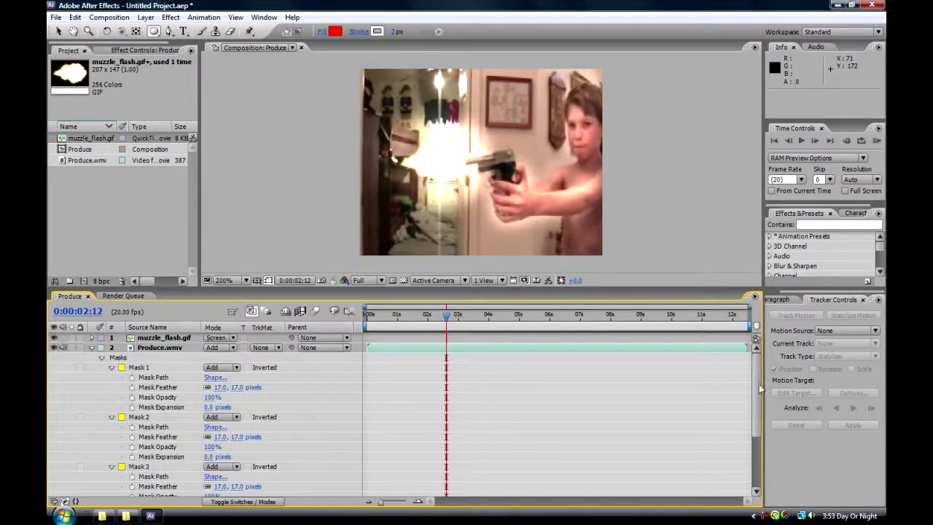
Raise Mask 4's feather to 50 pixels
{"action": "scroll", "coordinate": [760, 390], "scroll_direction": "down", "scroll_amount": 3}
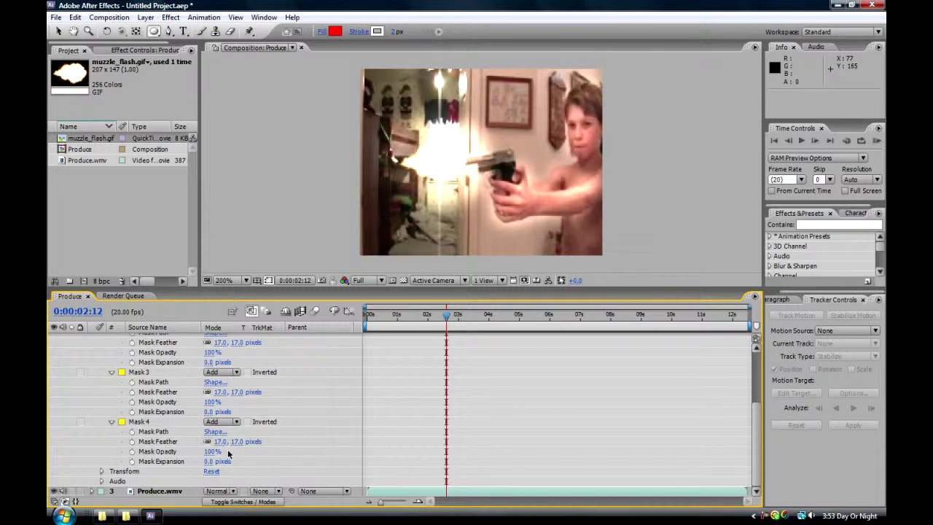
{"action": "left_click_drag", "start_coordinate": [219, 441], "coordinate": [239, 450]}
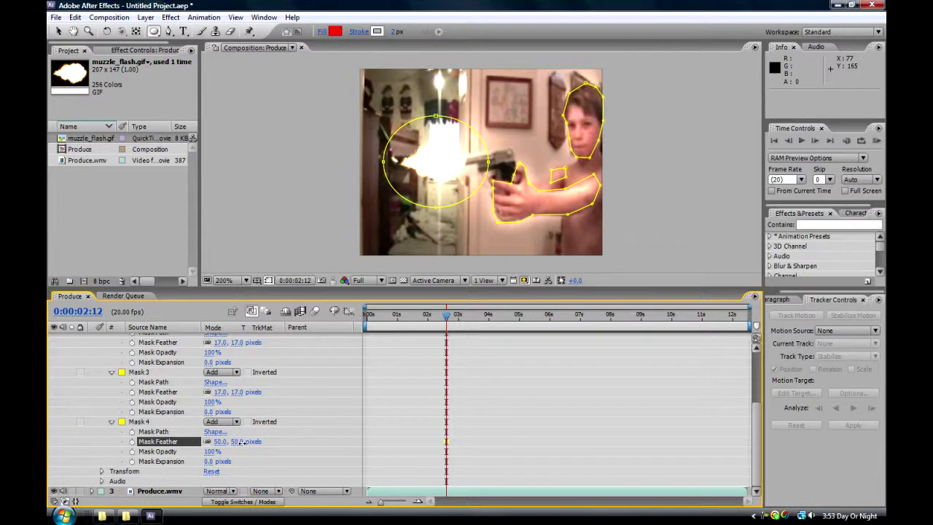
{"action": "left_click", "coordinate": [465, 397]}
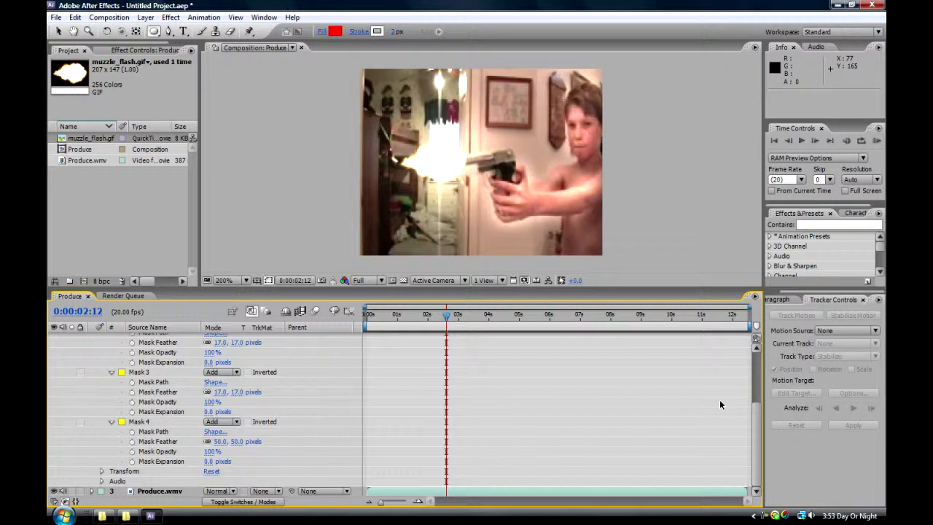
{"action": "left_click_drag", "start_coordinate": [763, 426], "coordinate": [763, 379]}
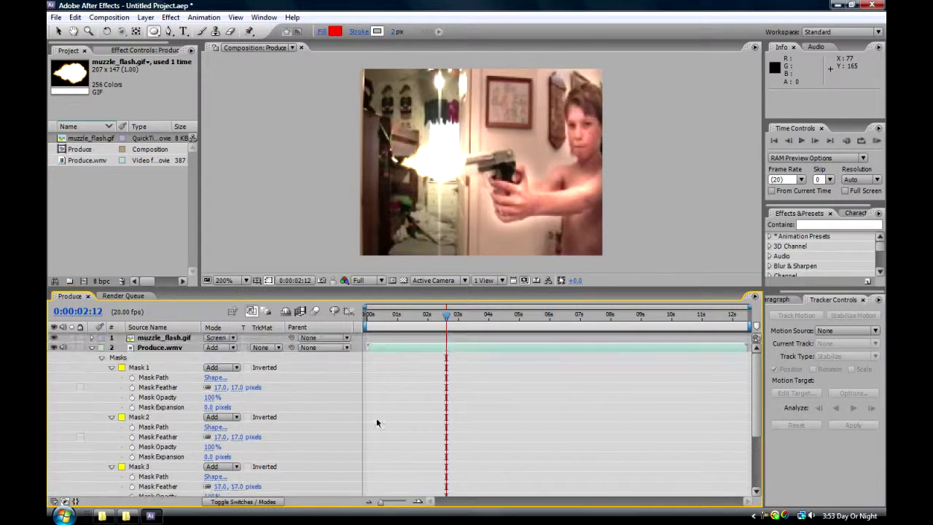
Collapse the masks and zoom the timeline to frames around 0:00:02:12
{"action": "left_click", "coordinate": [112, 367]}
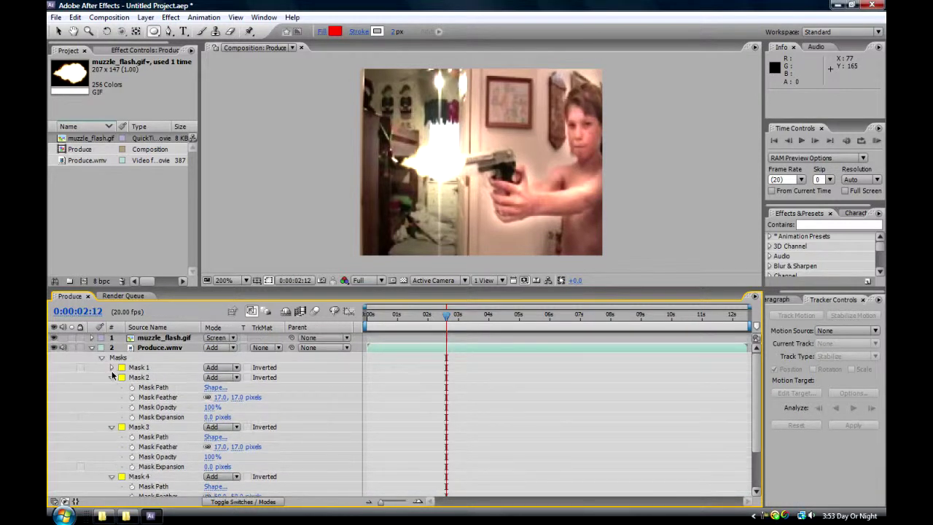
{"action": "left_click", "coordinate": [102, 357]}
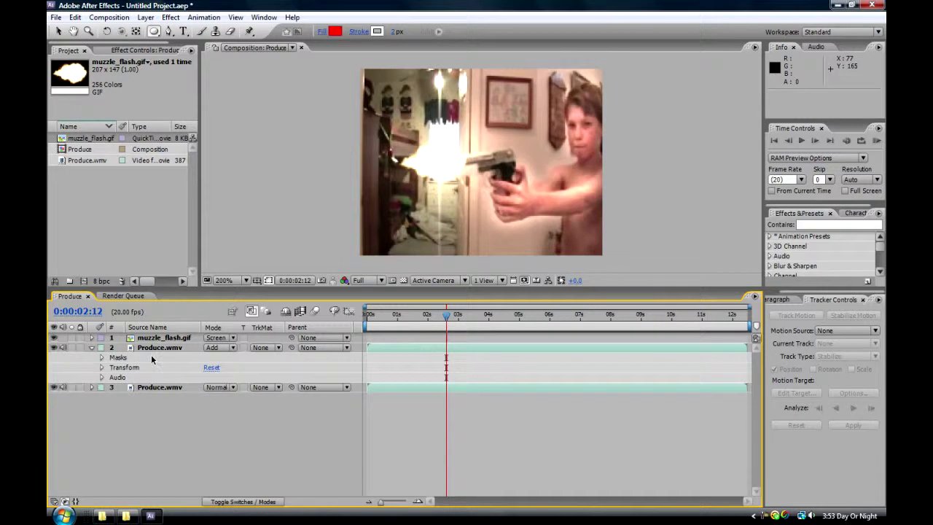
{"action": "mouse_move", "coordinate": [445, 320]}
{"action": "left_mouse_down"}
{"action": "mouse_move", "coordinate": [438, 321]}
{"action": "mouse_move", "coordinate": [445, 320]}
{"action": "left_mouse_up"}
{"action": "left_click_drag", "start_coordinate": [380, 501], "coordinate": [401, 501]}
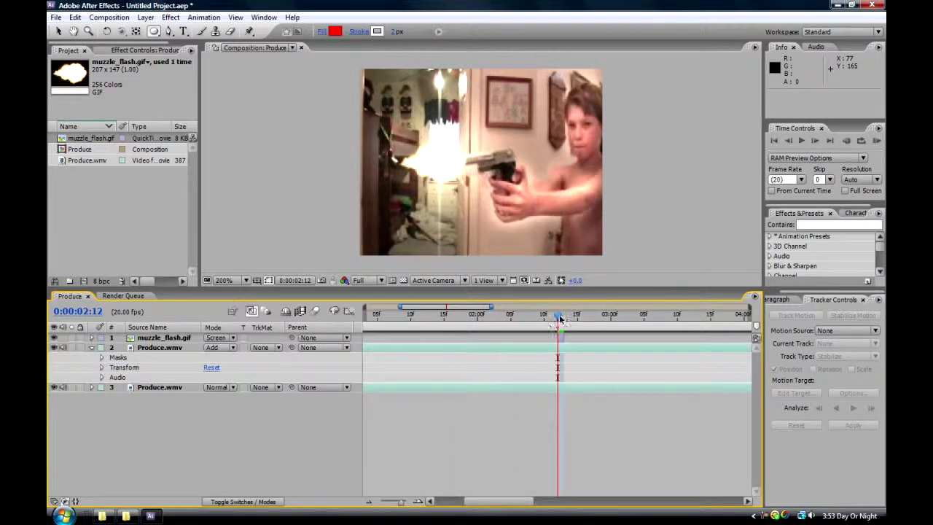
{"action": "left_click_drag", "start_coordinate": [559, 318], "coordinate": [559, 320]}
Keyframe Opacity at 100% at 02:12 and 0% at 02:11 and 02:14
{"action": "left_click", "coordinate": [103, 367]}
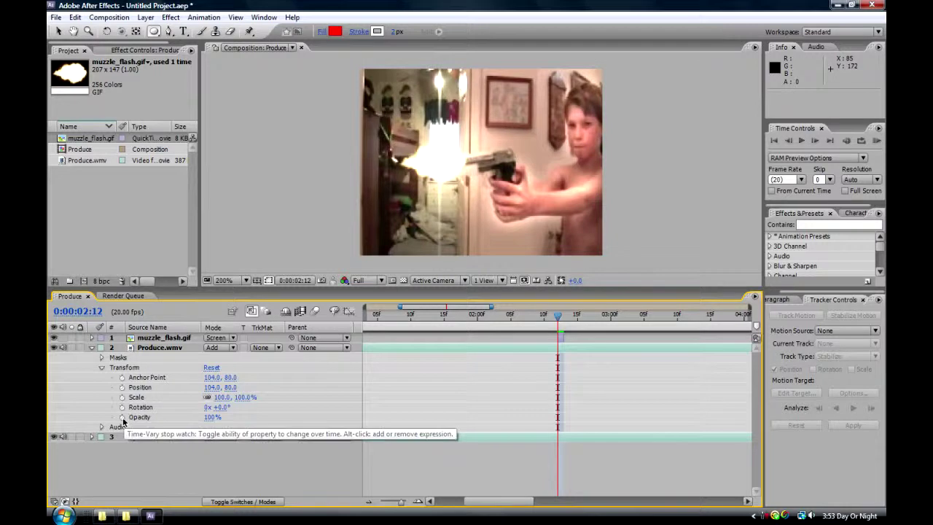
{"action": "left_click", "coordinate": [121, 416]}
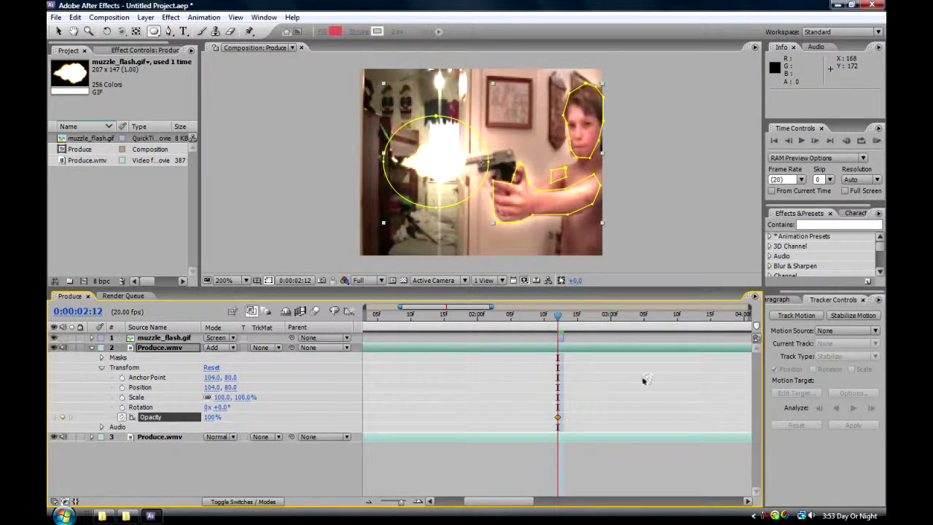
{"action": "left_click_drag", "start_coordinate": [555, 323], "coordinate": [550, 323]}
{"action": "left_click_drag", "start_coordinate": [212, 417], "coordinate": [172, 417]}
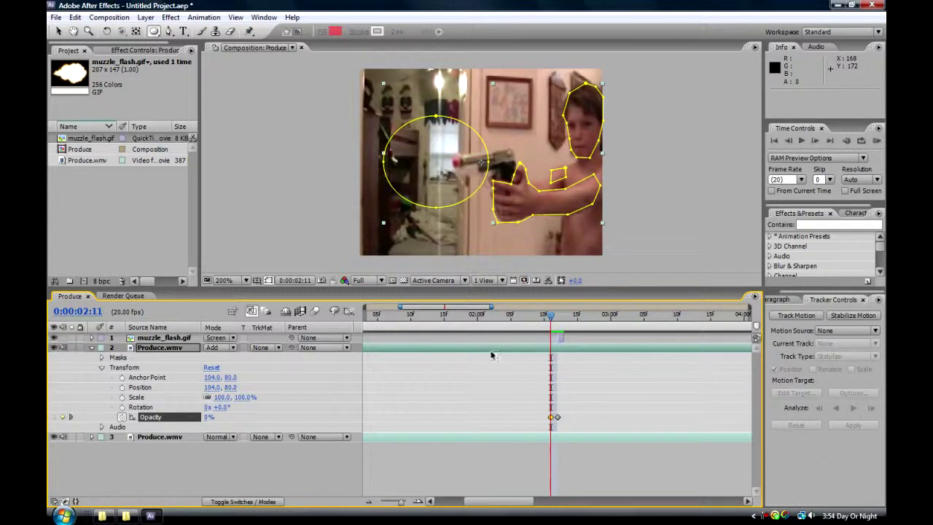
{"action": "left_click_drag", "start_coordinate": [550, 321], "coordinate": [571, 333]}
{"action": "left_click_drag", "start_coordinate": [213, 422], "coordinate": [146, 417]}
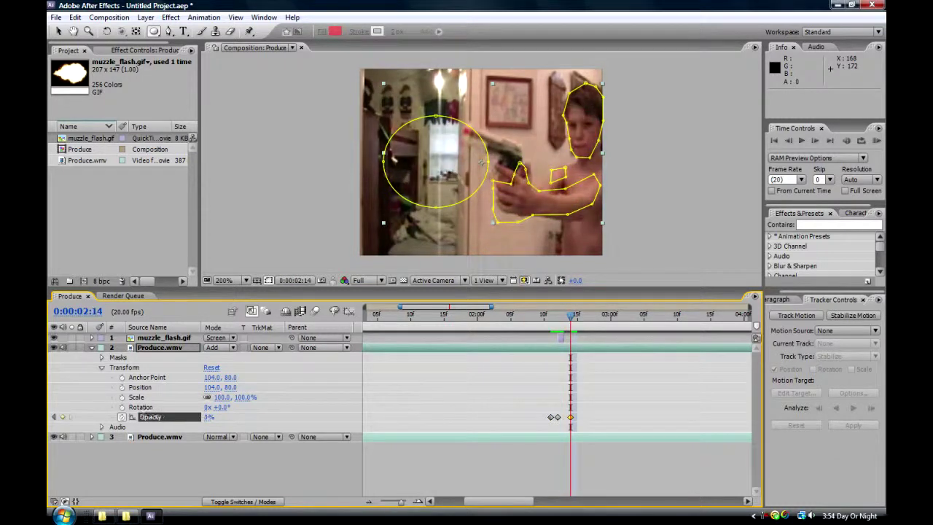
{"action": "mouse_move", "coordinate": [574, 321]}
{"action": "left_mouse_down"}
{"action": "mouse_move", "coordinate": [537, 320]}
{"action": "mouse_move", "coordinate": [612, 326]}
{"action": "mouse_move", "coordinate": [518, 326]}
{"action": "mouse_move", "coordinate": [570, 337]}
{"action": "left_mouse_up"}
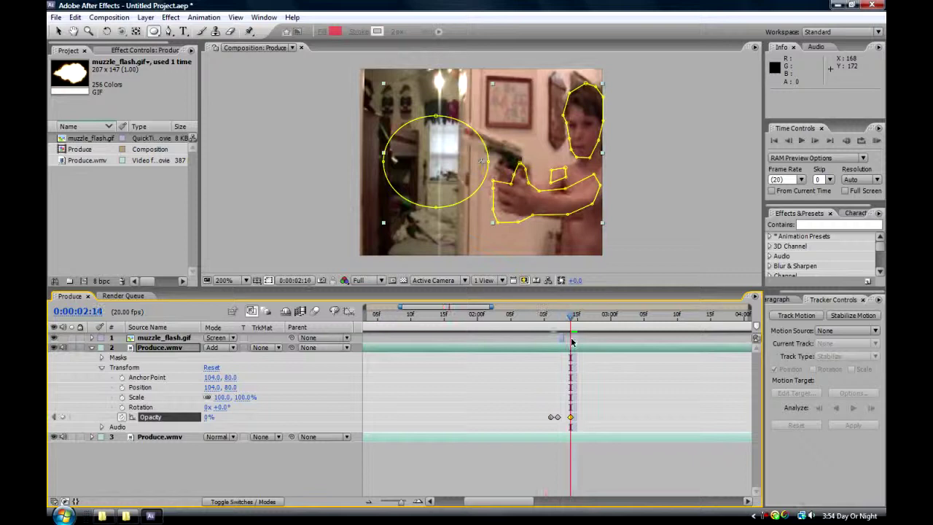
{"action": "left_click", "coordinate": [160, 338]}
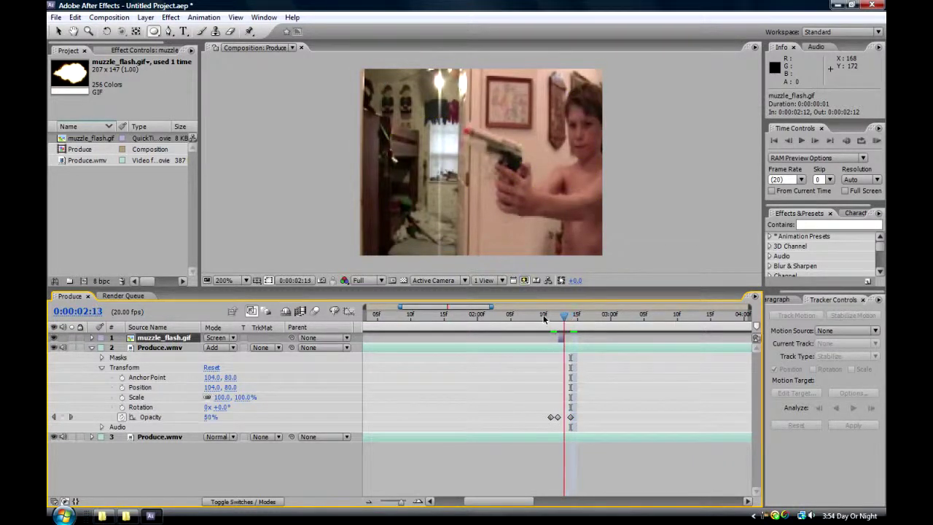
Scrub from 0:00:02:10 through the muzzle-flash frames, then RAM preview the shot
{"action": "left_click", "coordinate": [544, 318]}
{"action": "left_click_drag", "start_coordinate": [552, 320], "coordinate": [589, 325]}
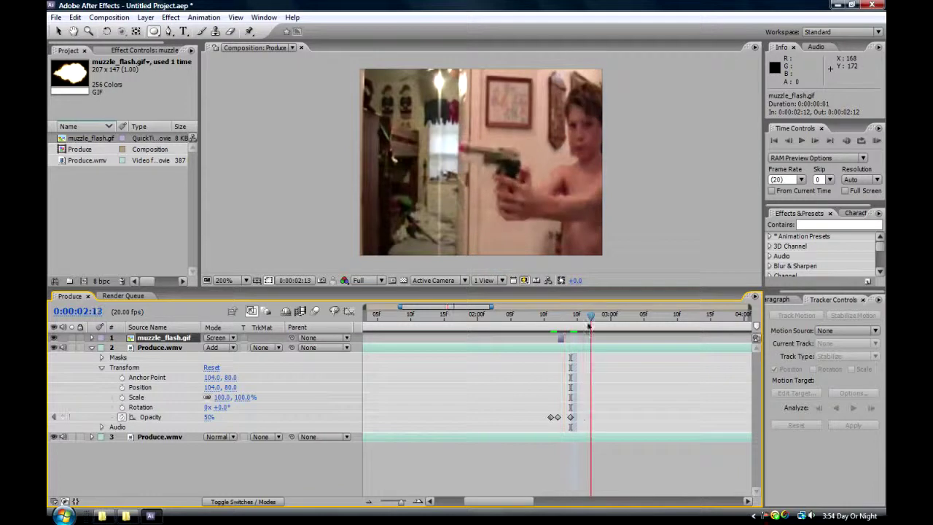
{"action": "left_click", "coordinate": [805, 141]}
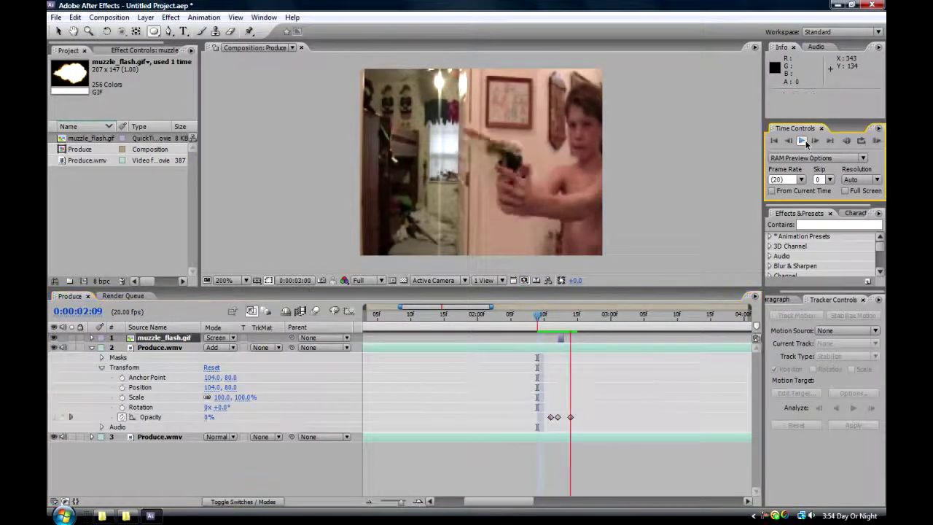